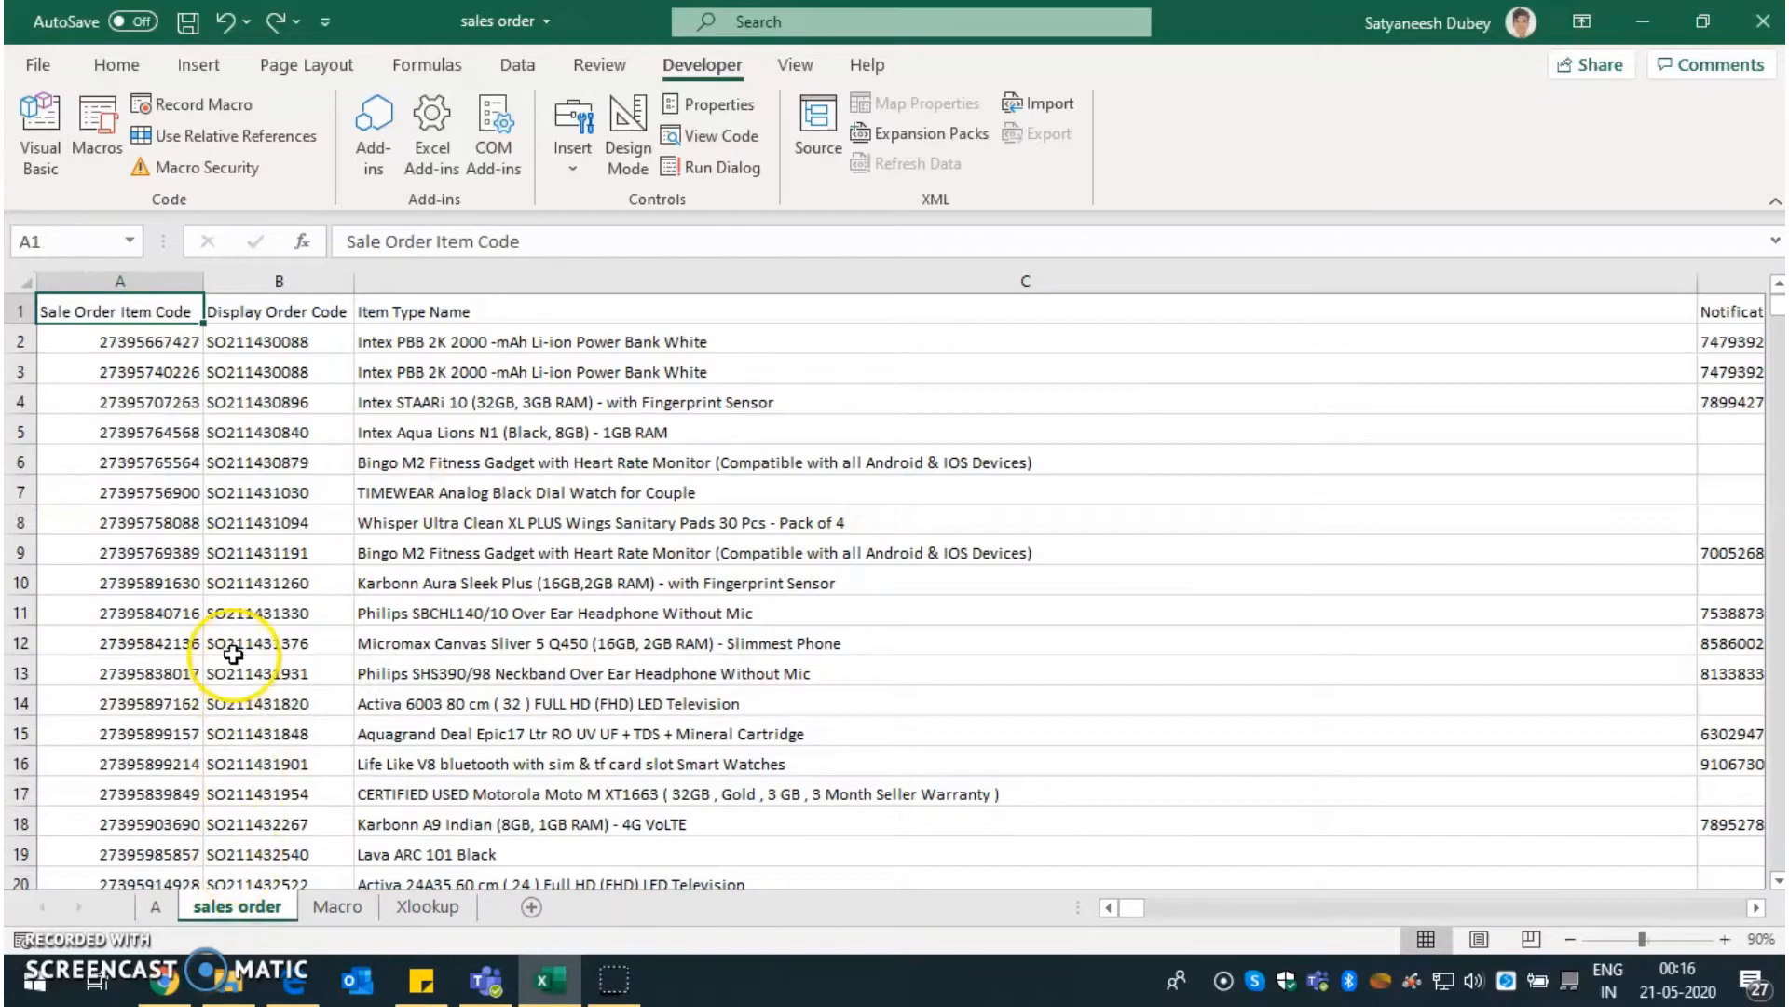
- Examine the extent of the Sale Order Item Code column on the sales order sheet and the Item Type Name column on the Macro sheet
click(136, 346)
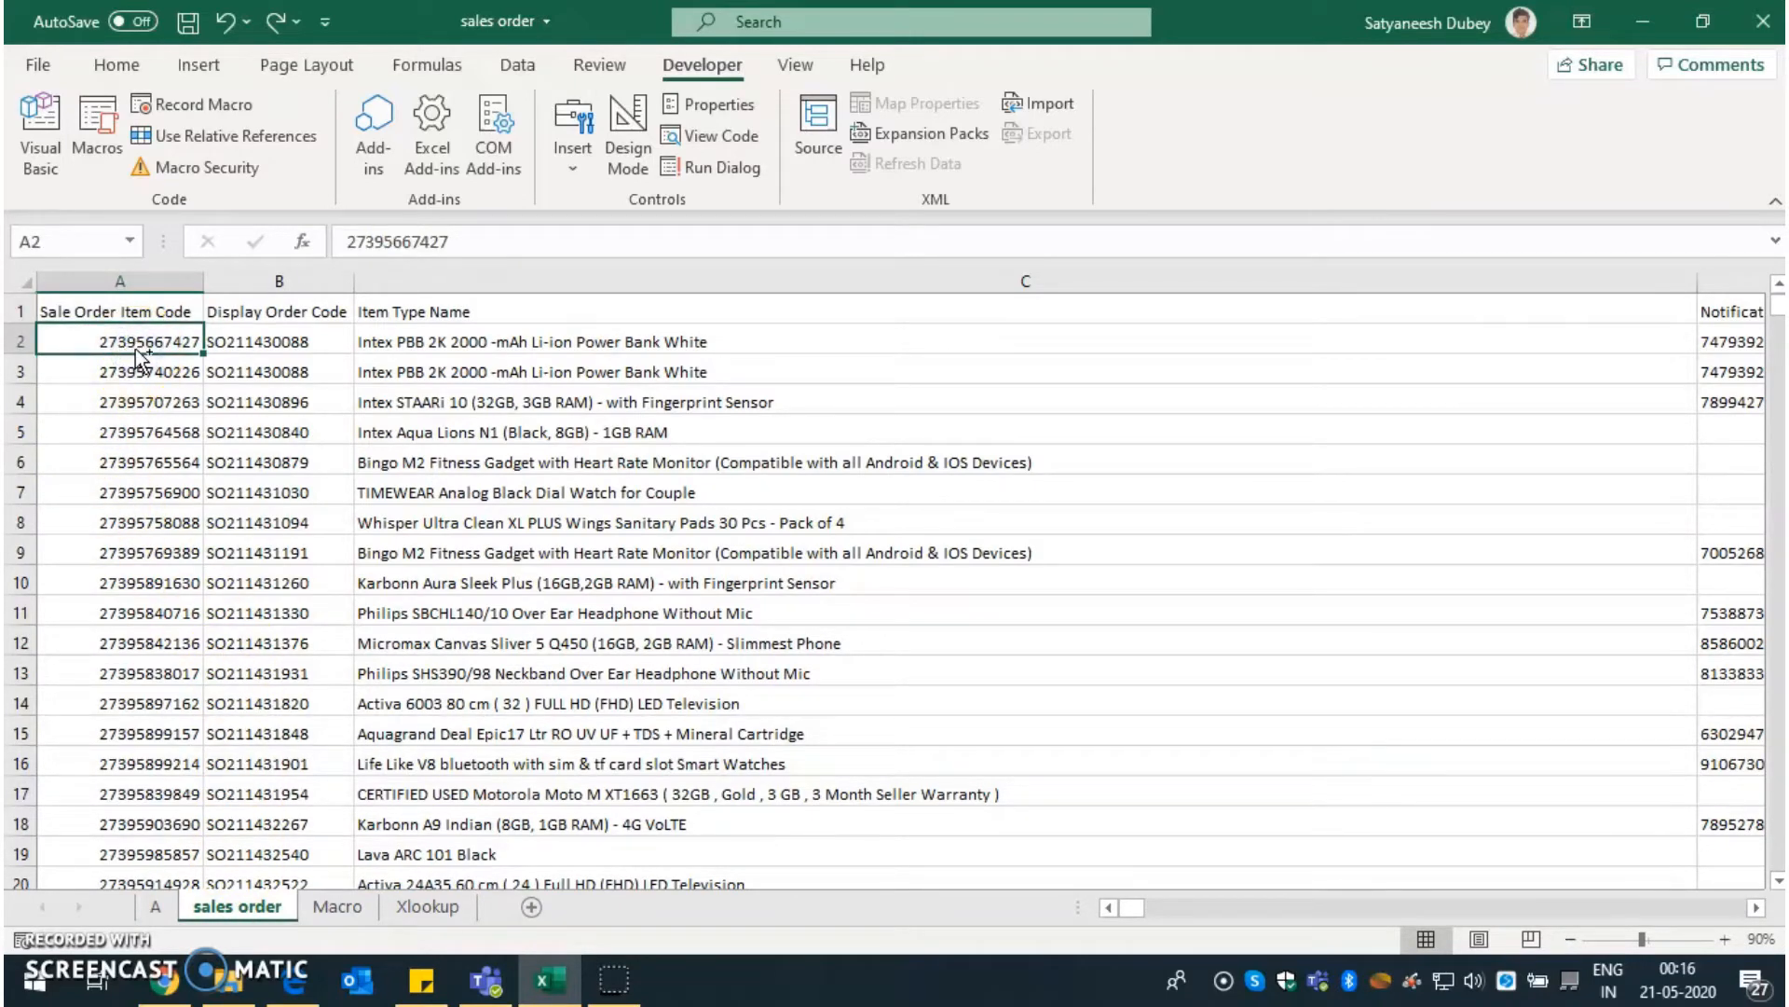
key(ctrl+Down)
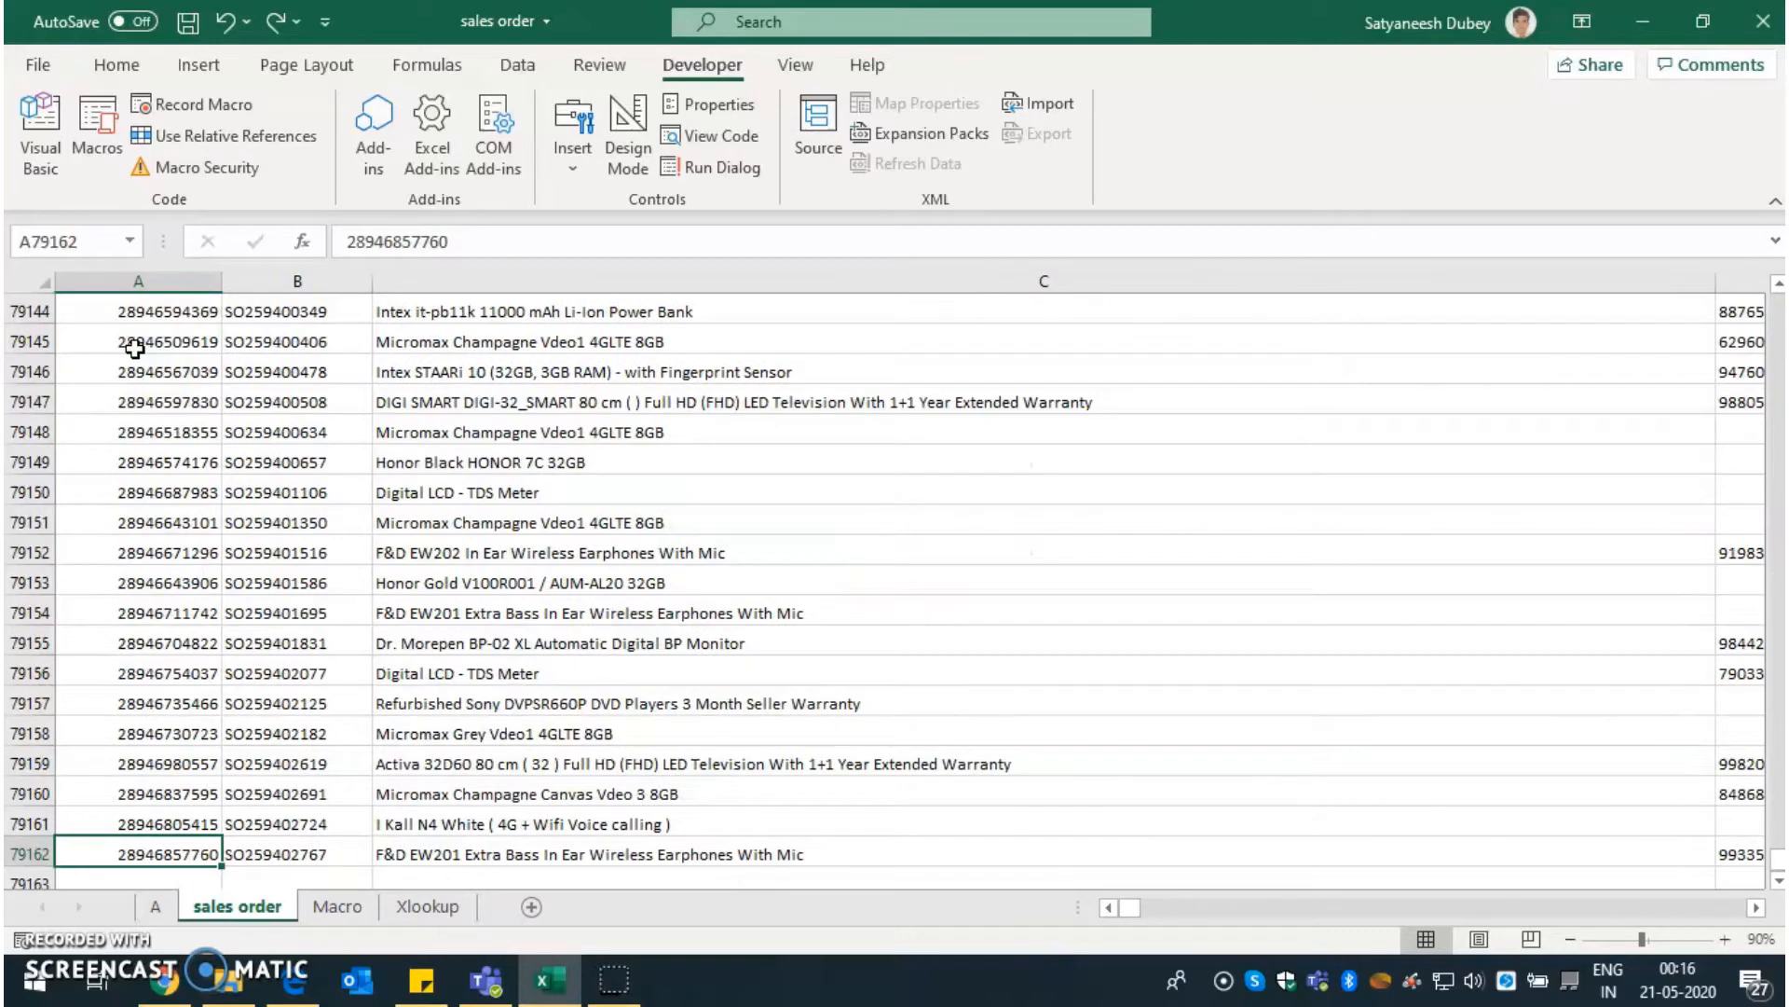
key(ctrl+Up)
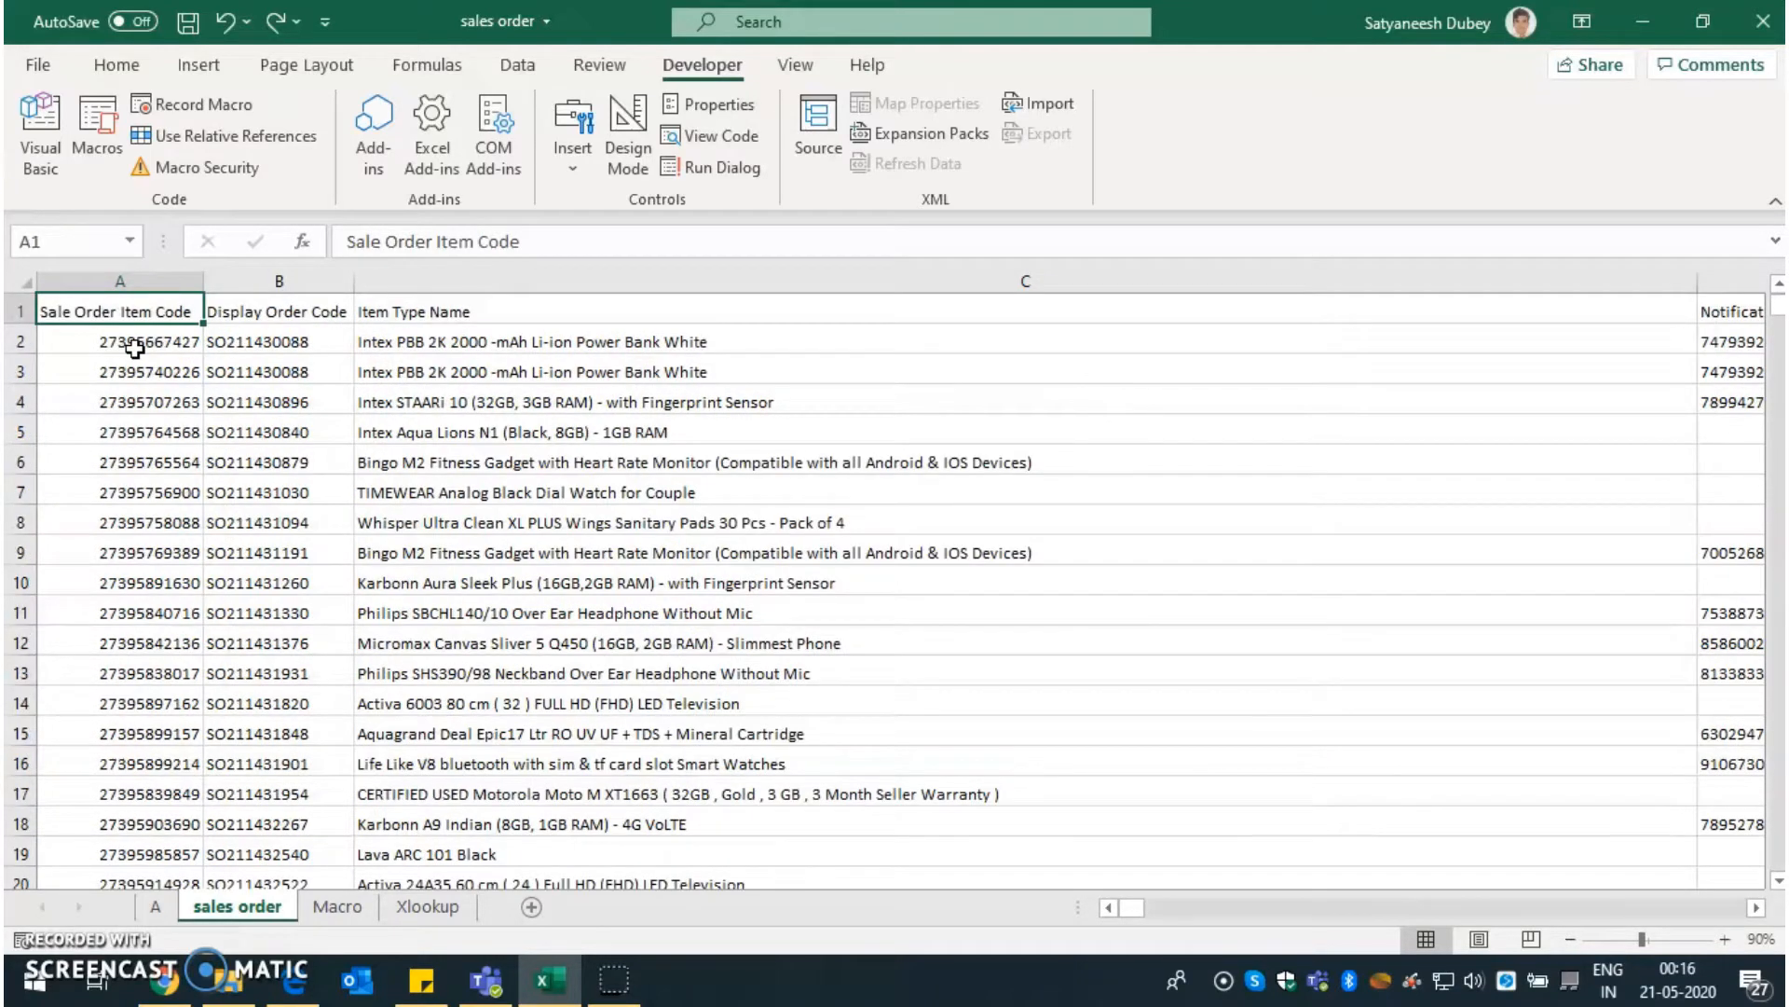
click(343, 917)
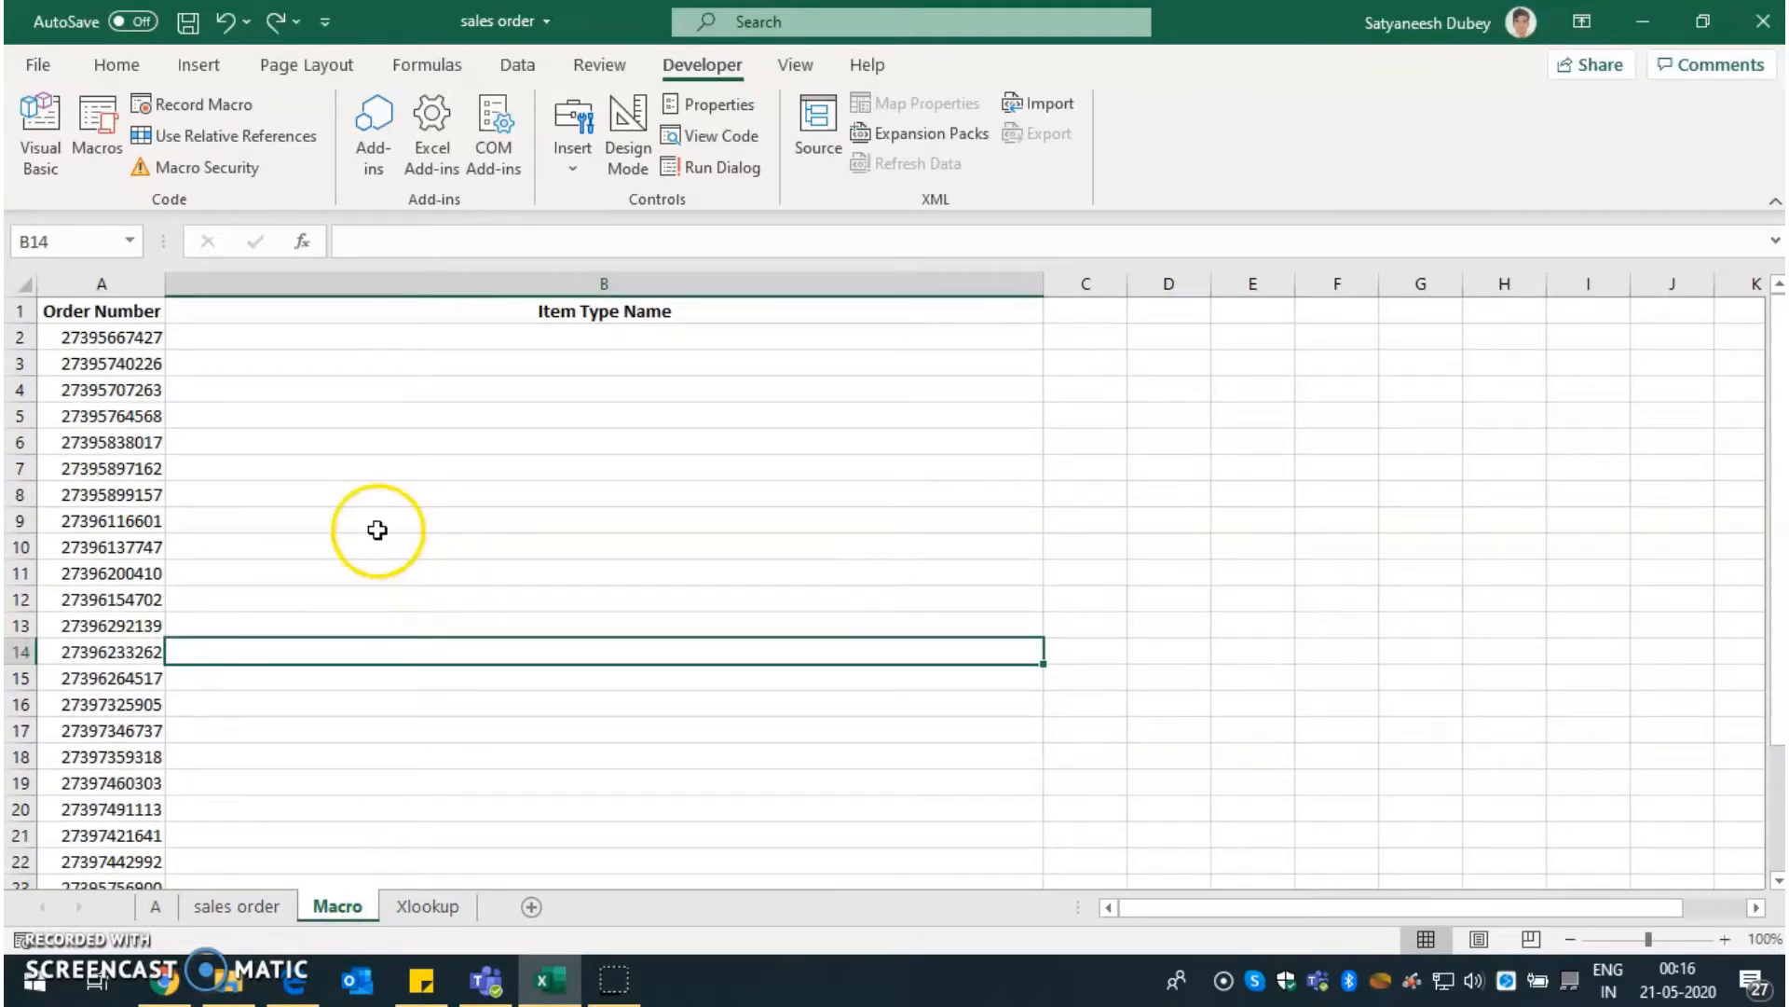
click(391, 345)
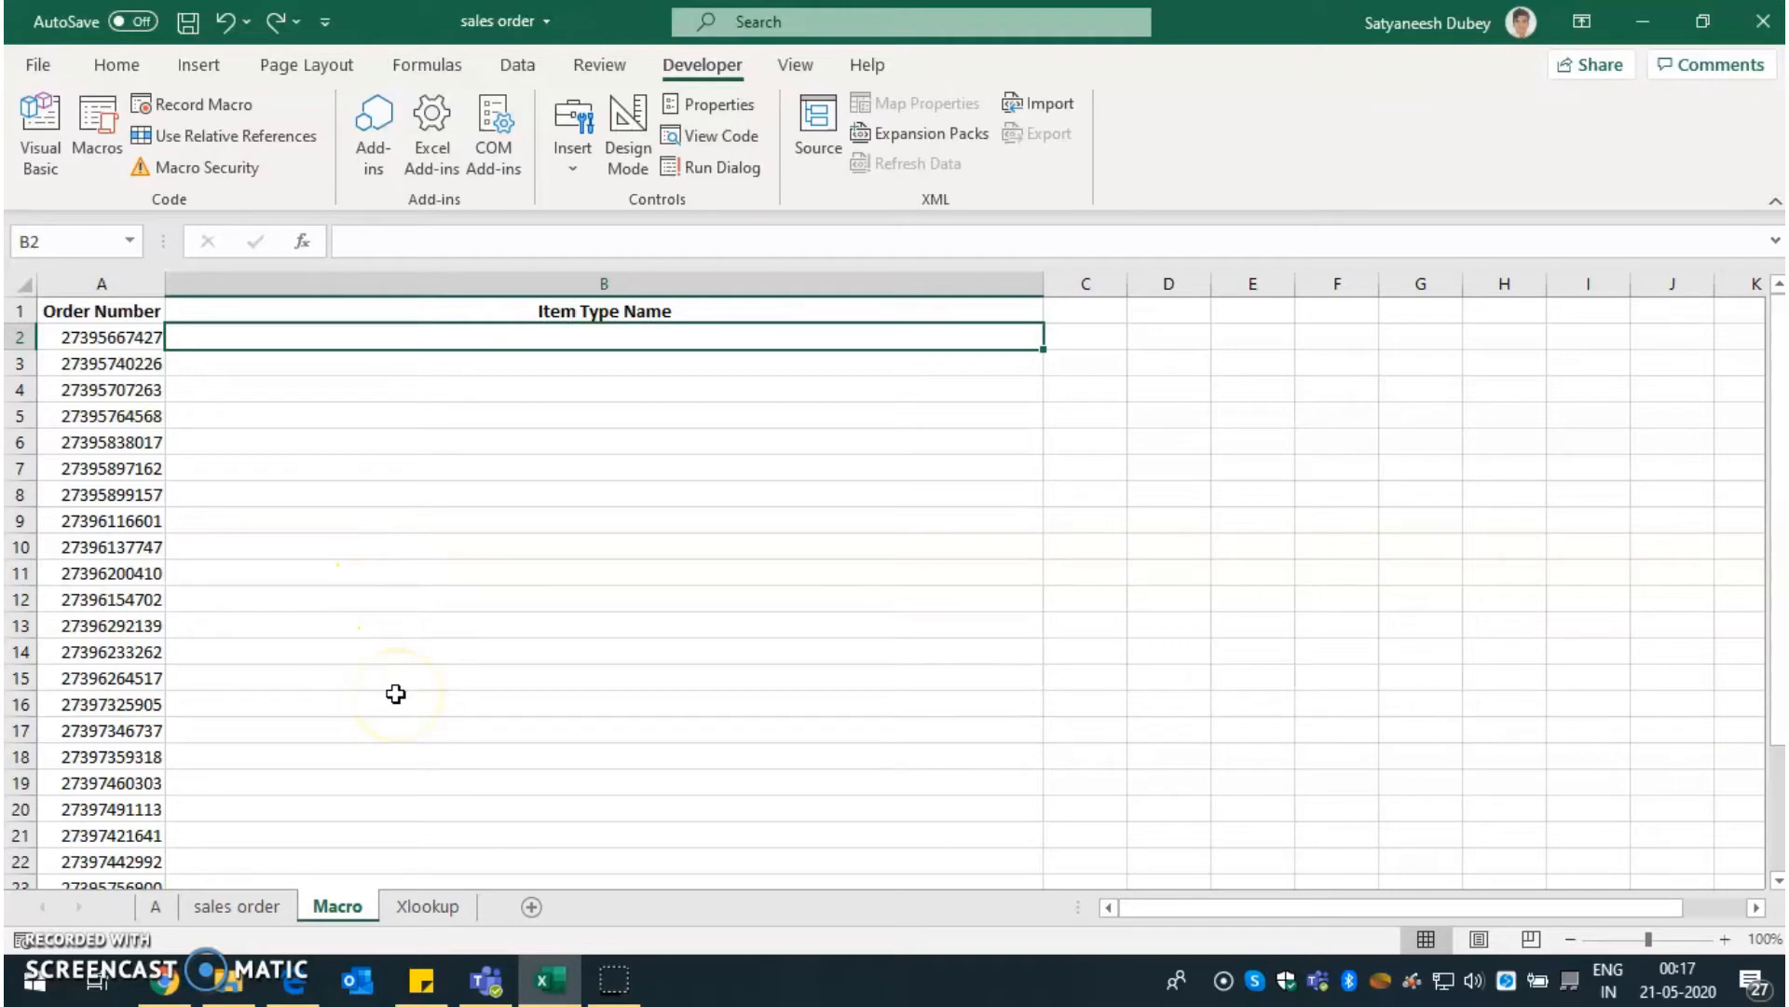
- Start recording a macro on the Xlookup sheet with the shortcut letter m, stored in This Workbook
click(435, 906)
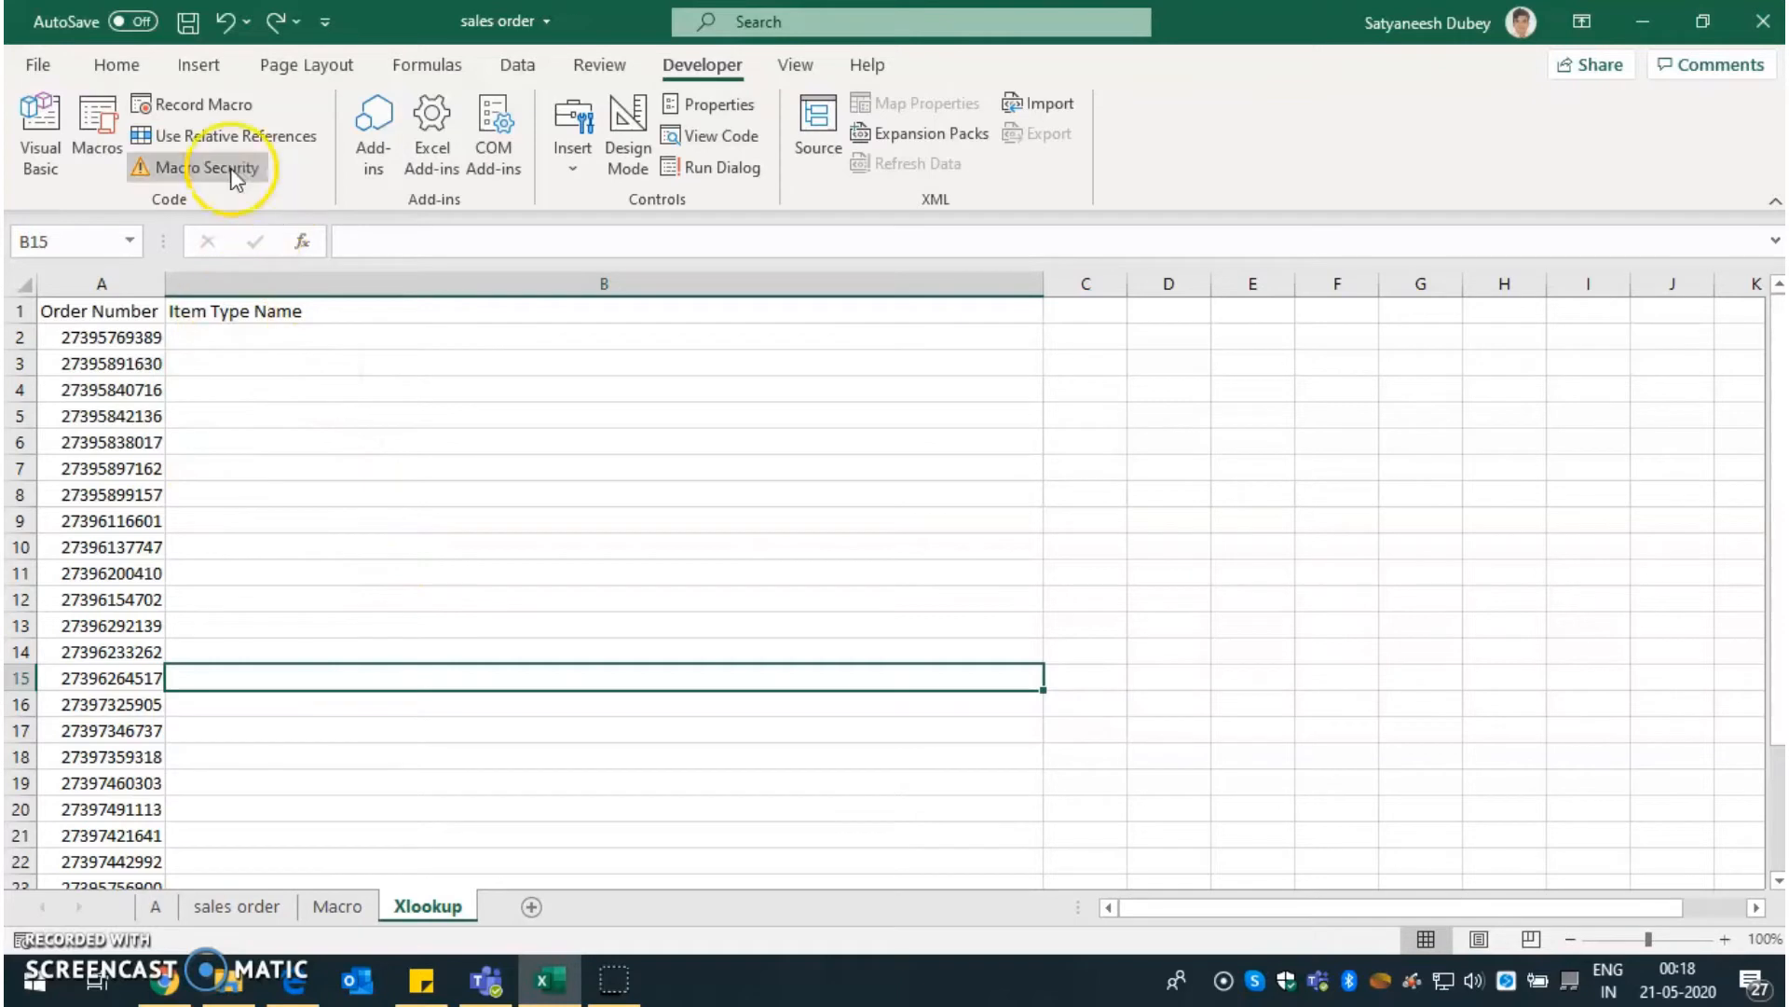
click(109, 69)
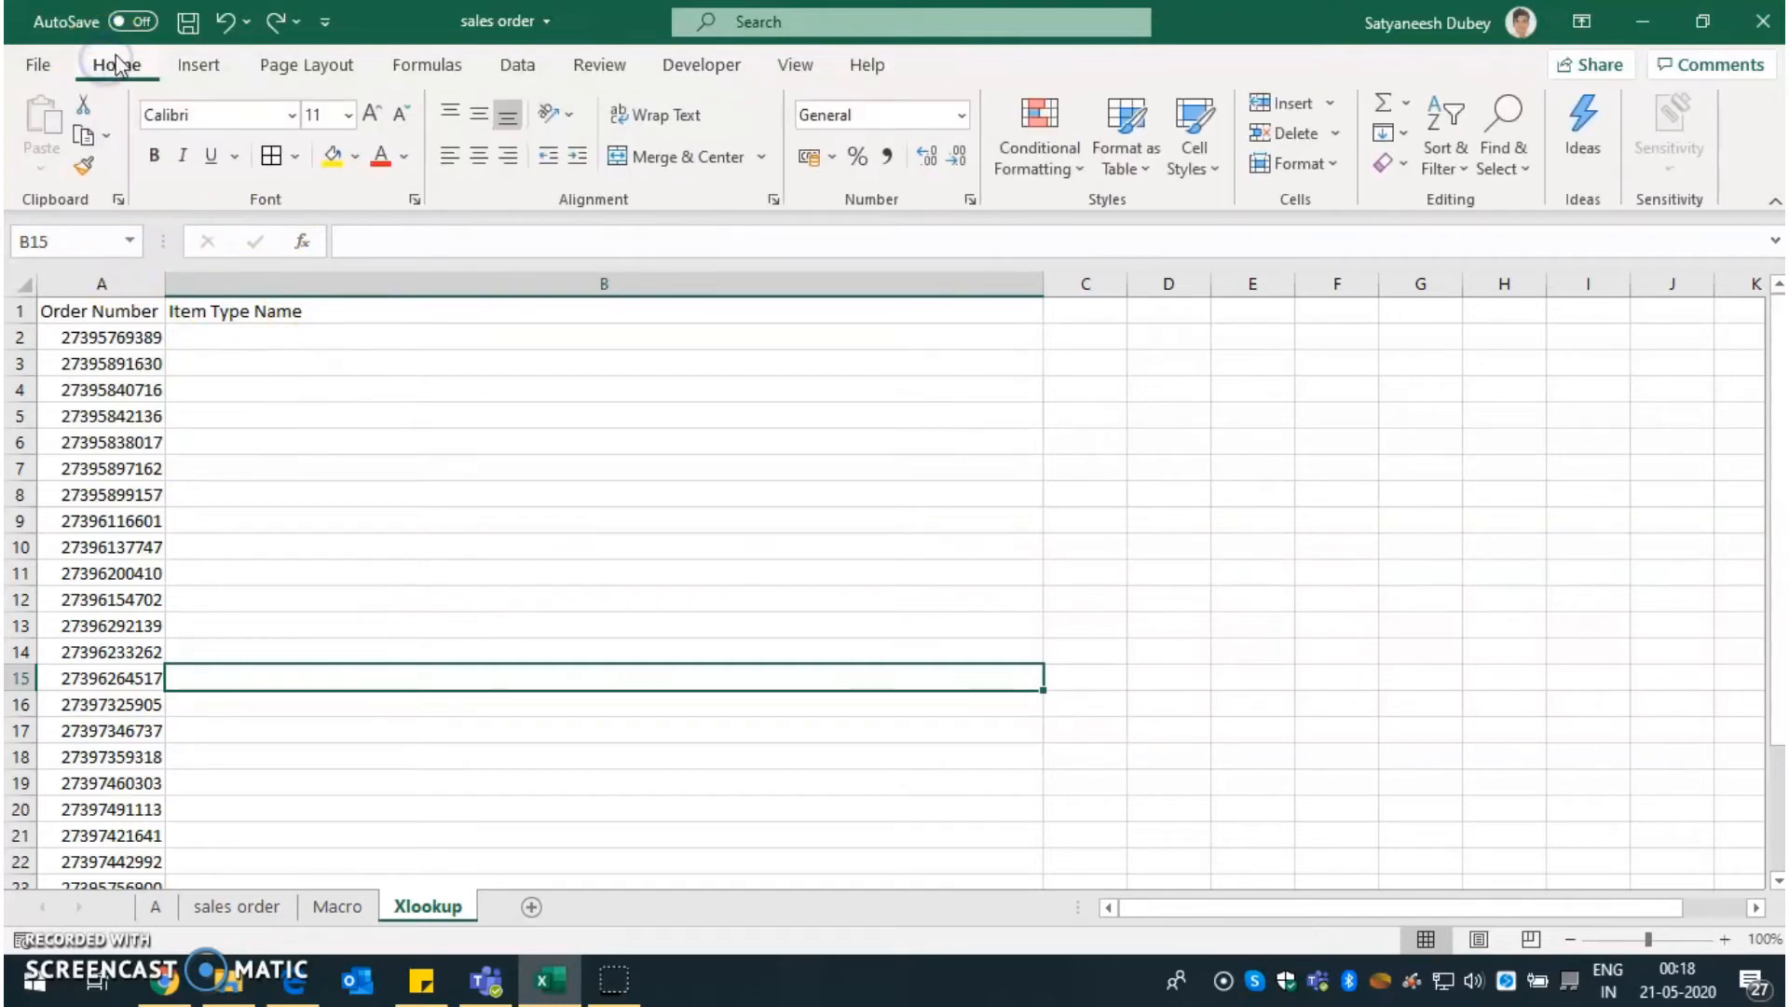
click(703, 63)
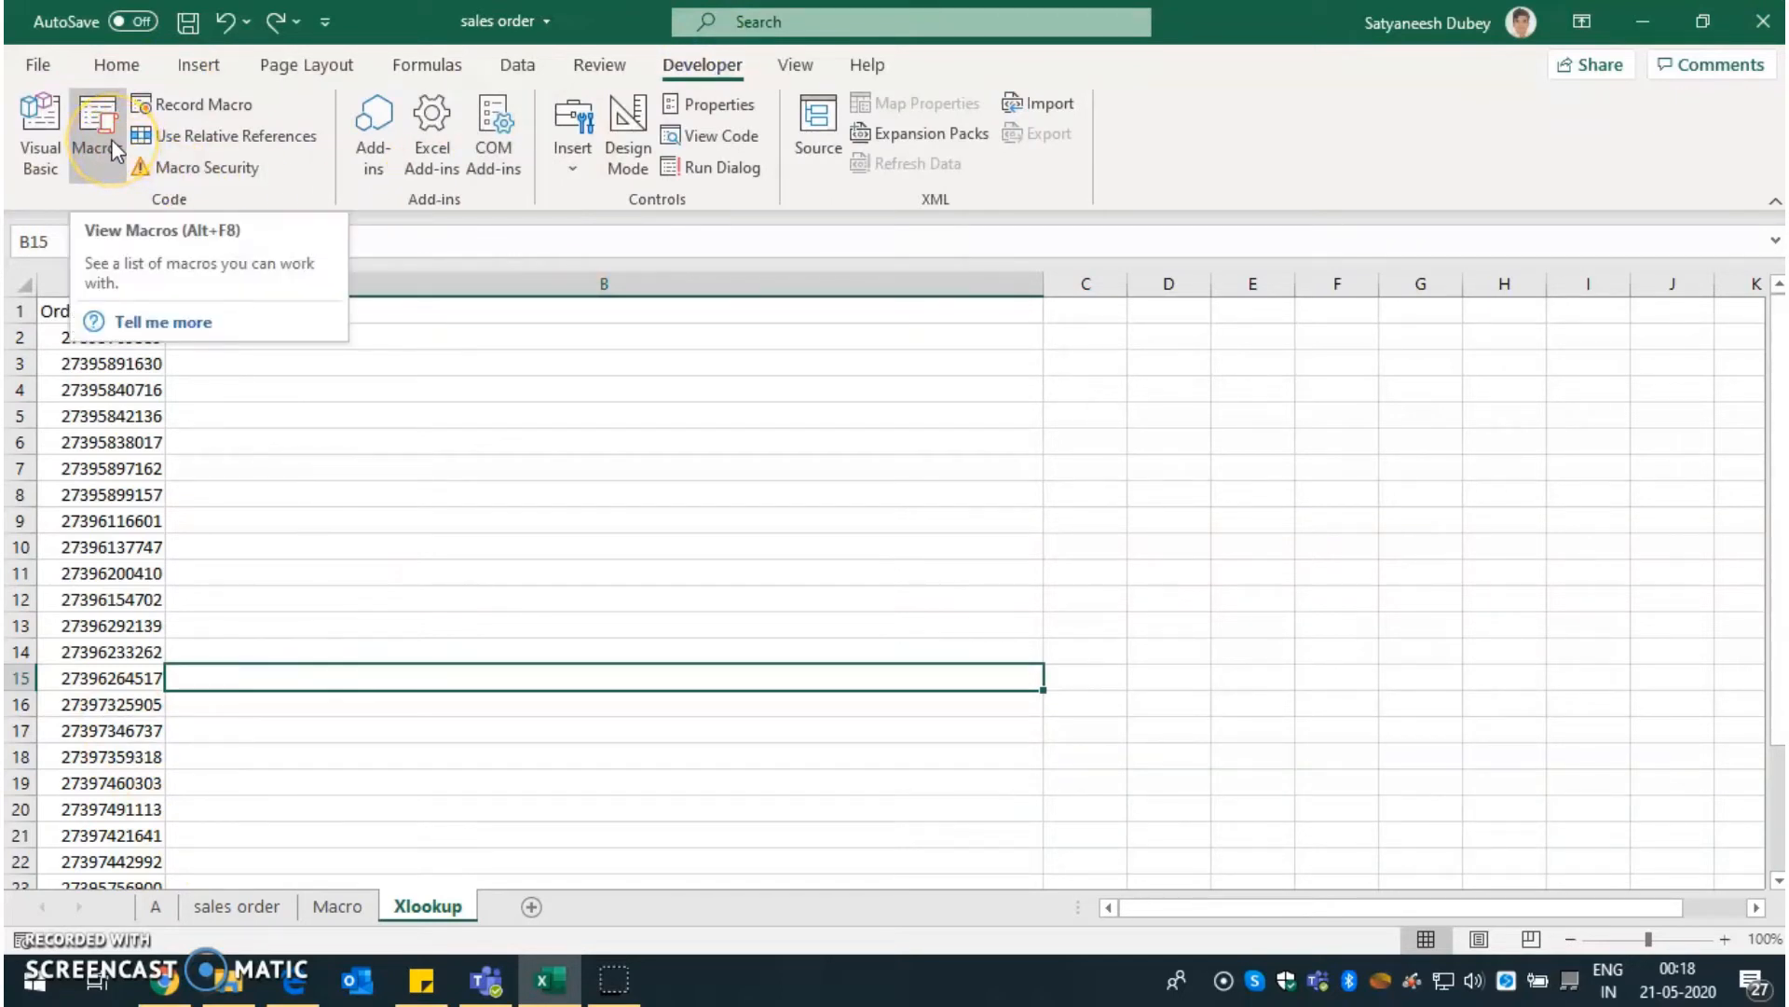
click(172, 106)
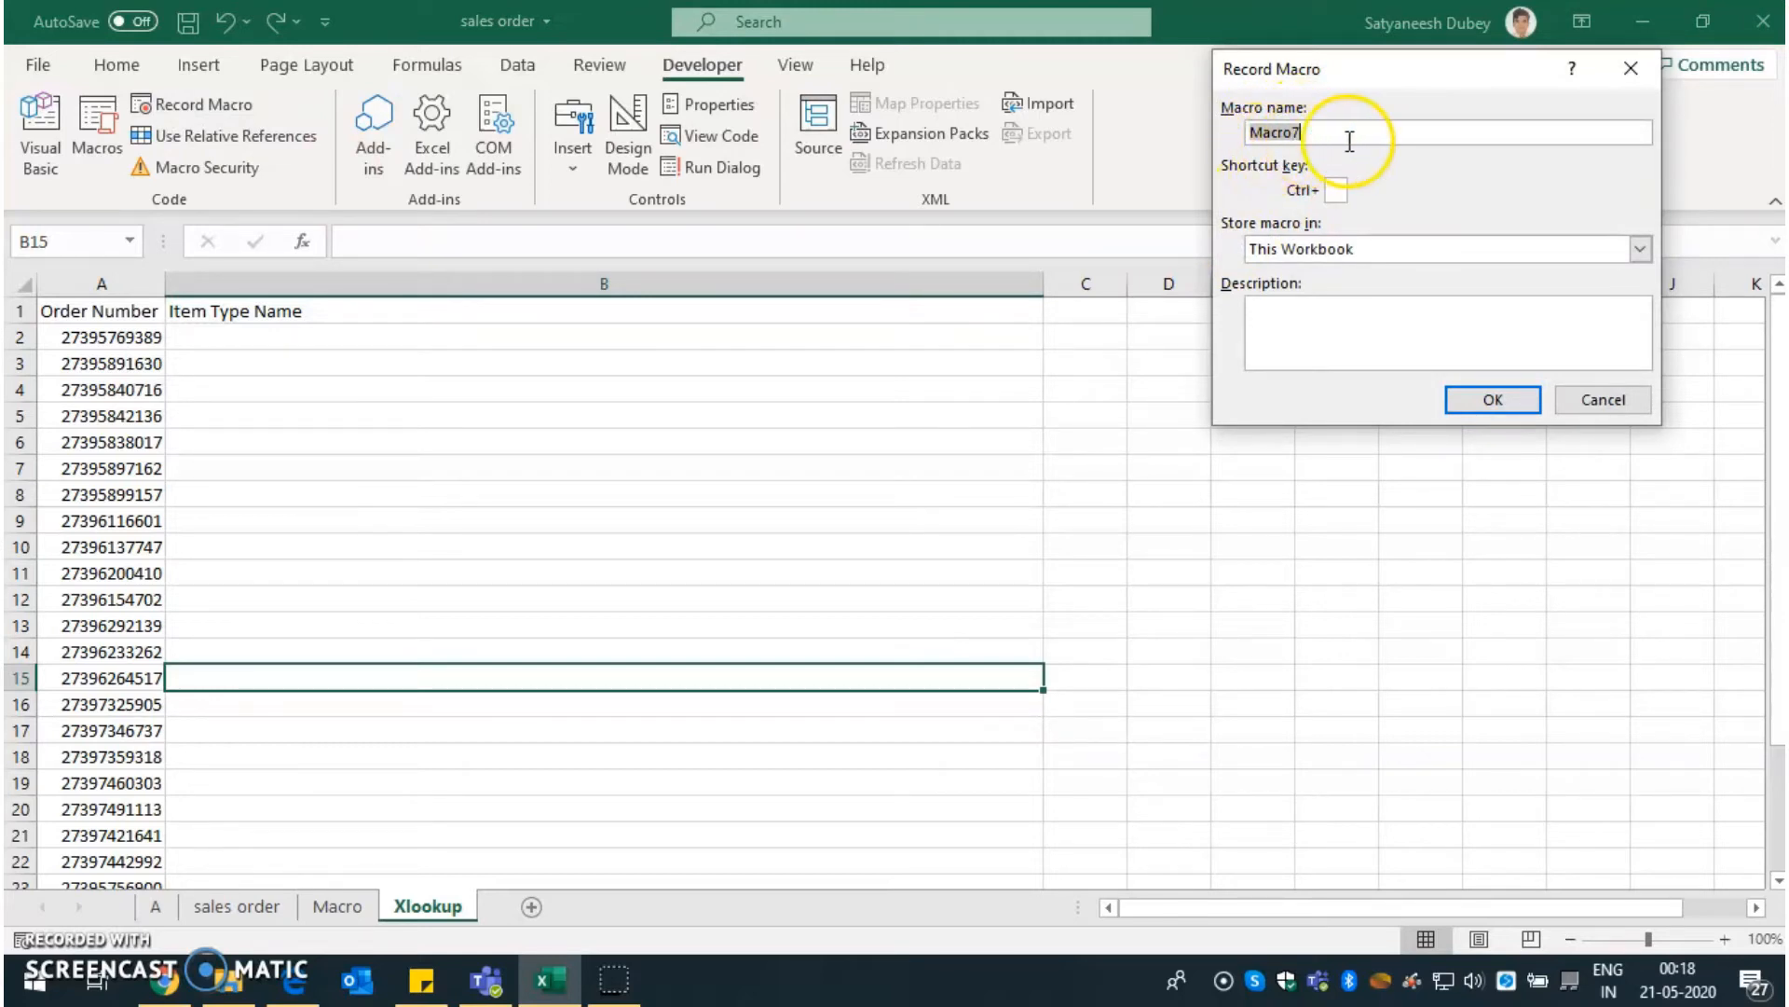
click(1318, 138)
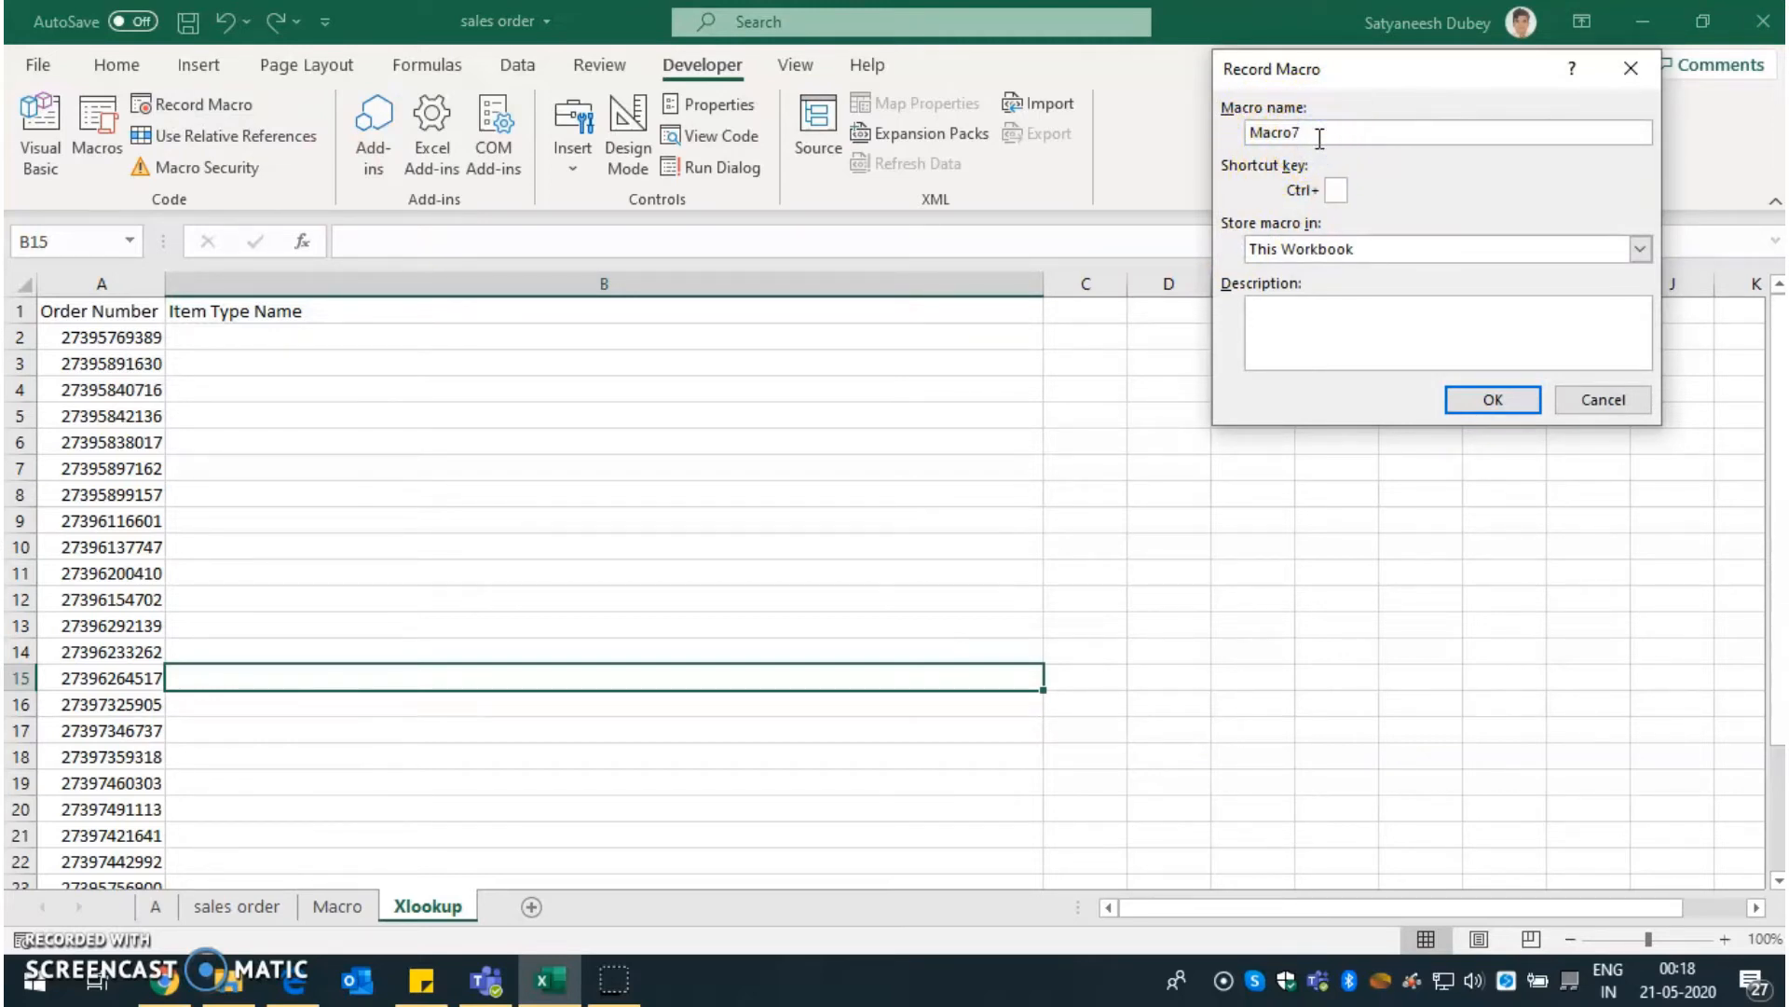
click(1336, 190)
text(m)
click(1483, 401)
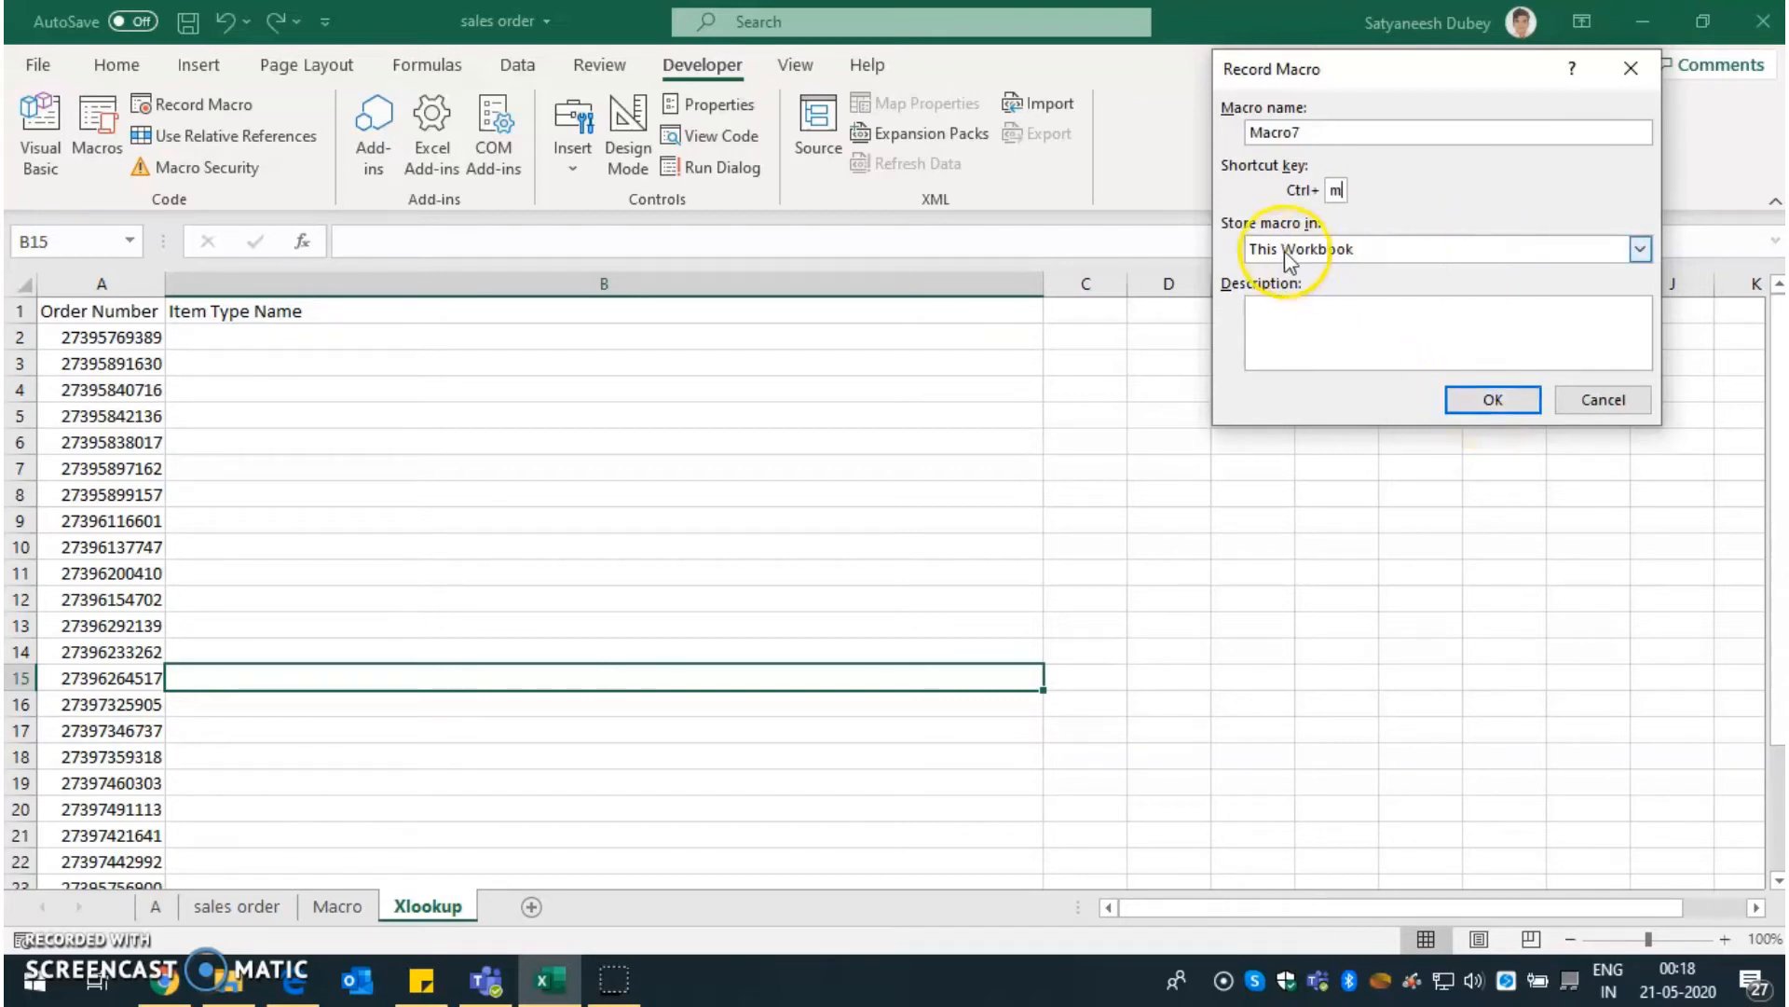
click(1389, 249)
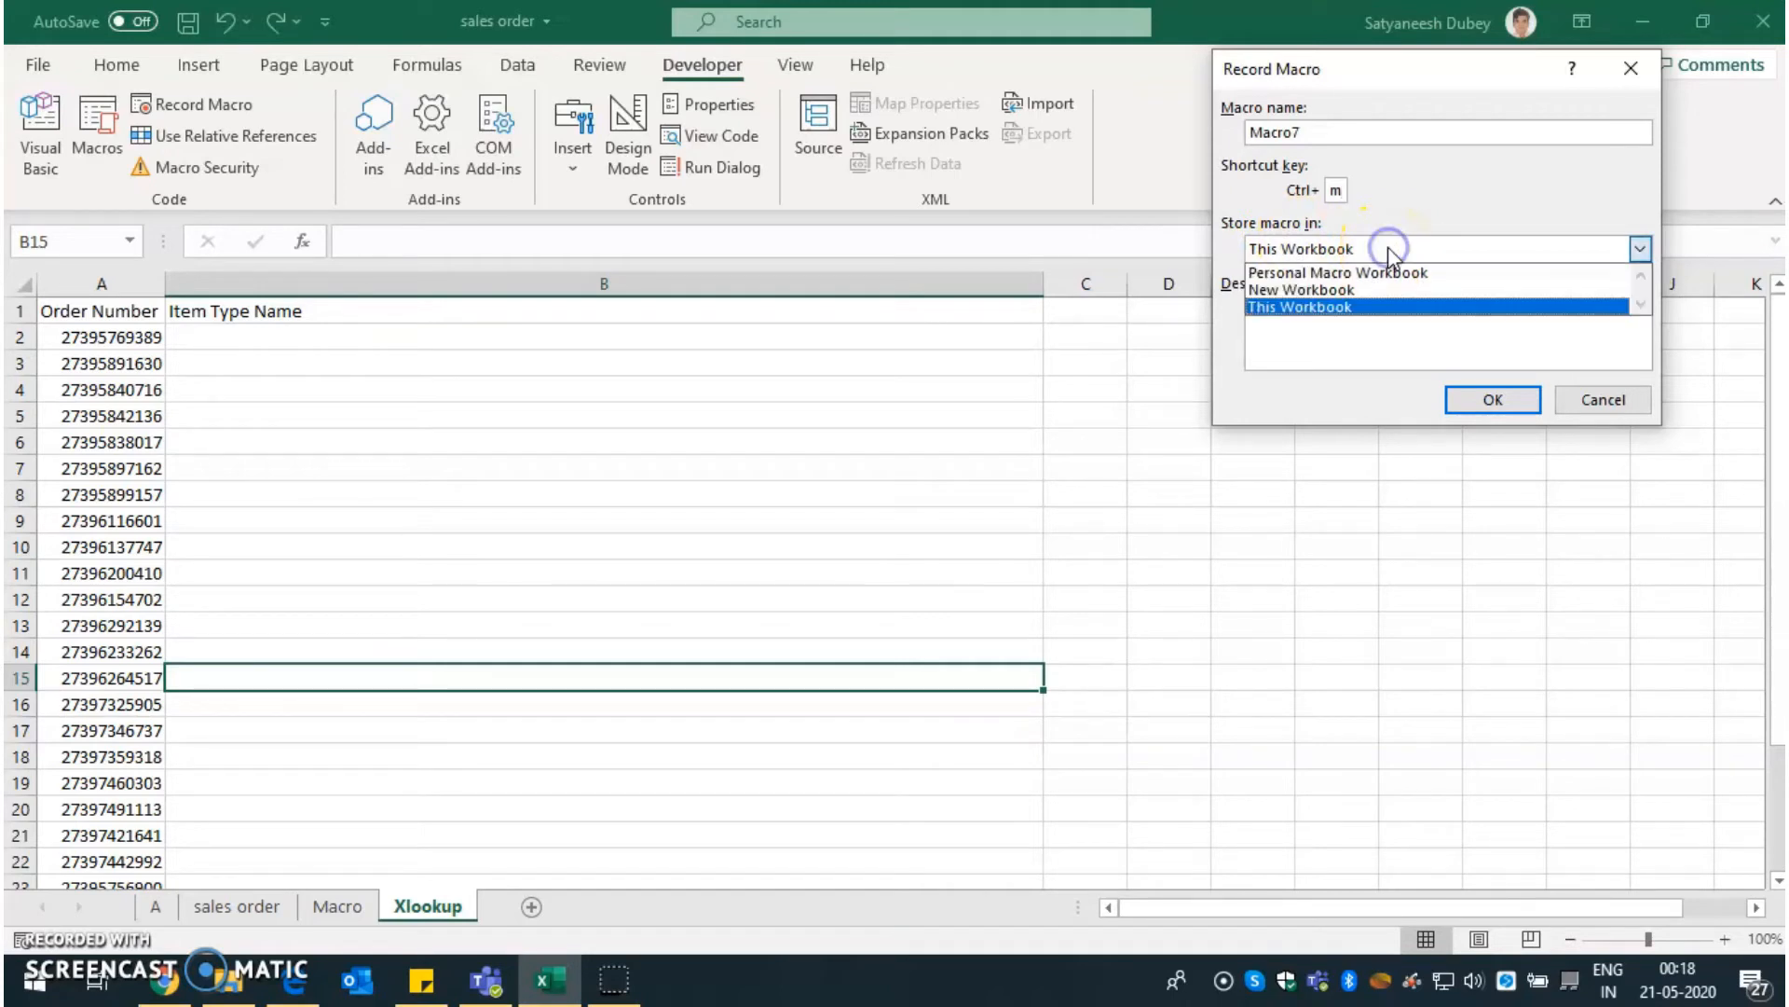
click(1384, 309)
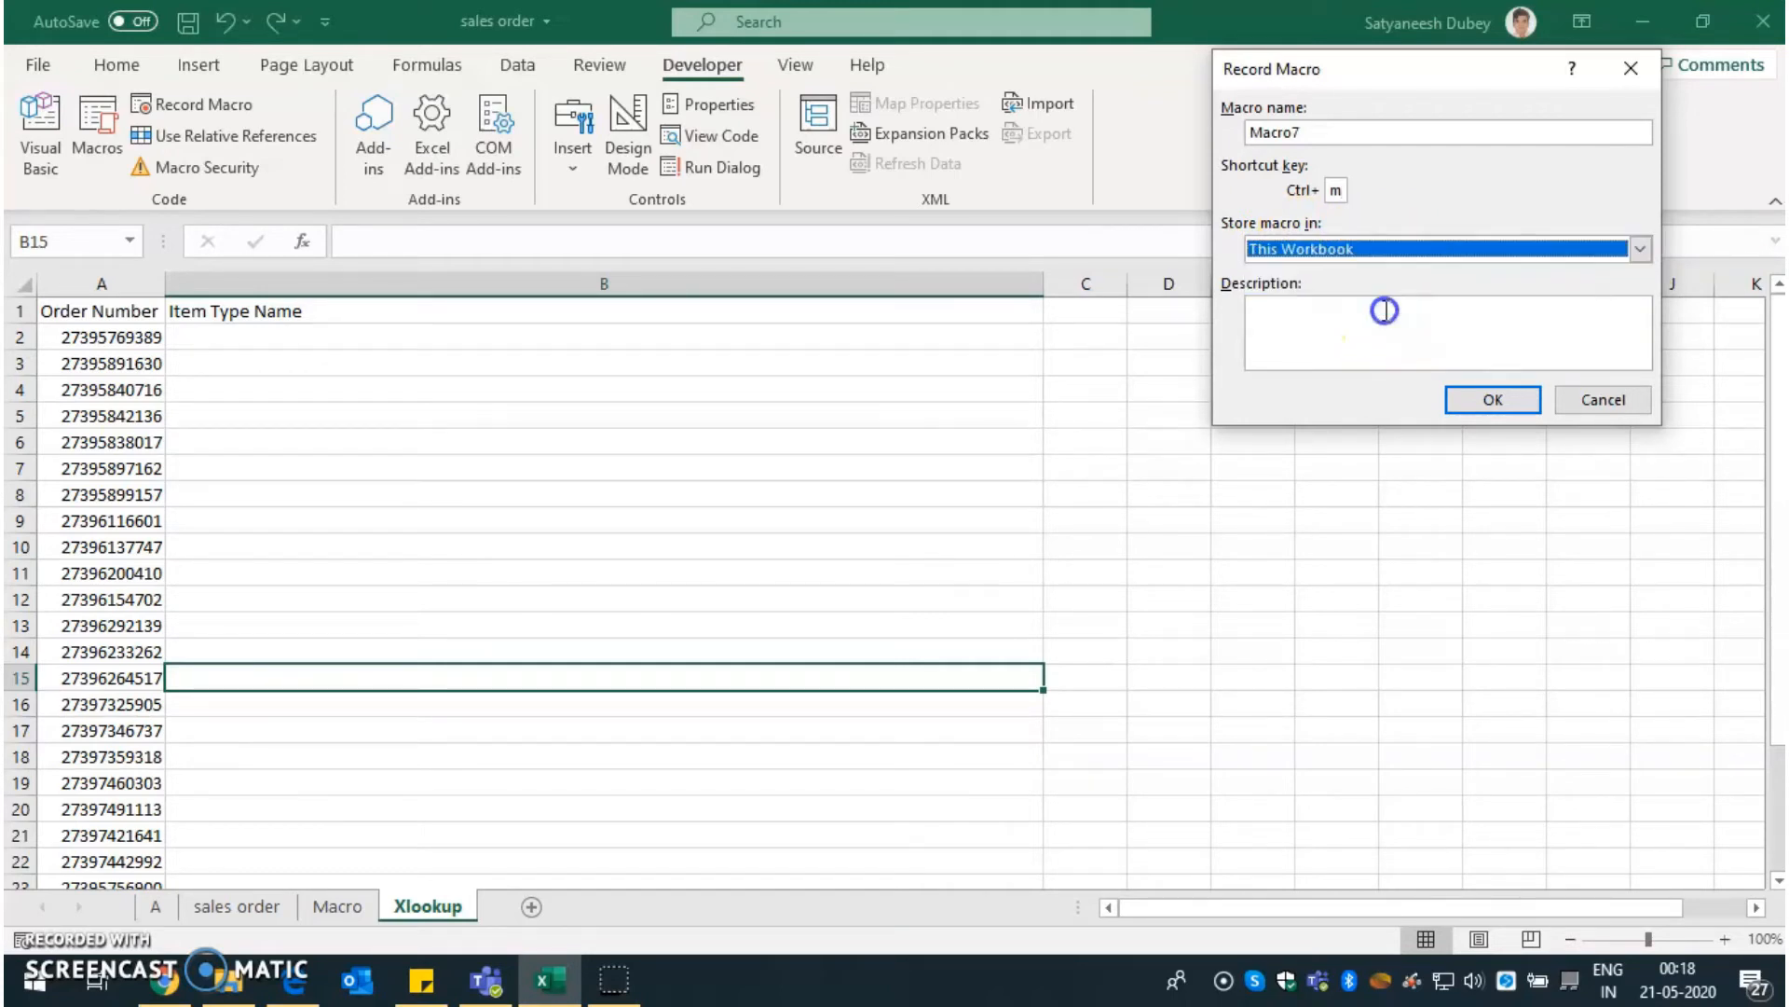
click(1486, 410)
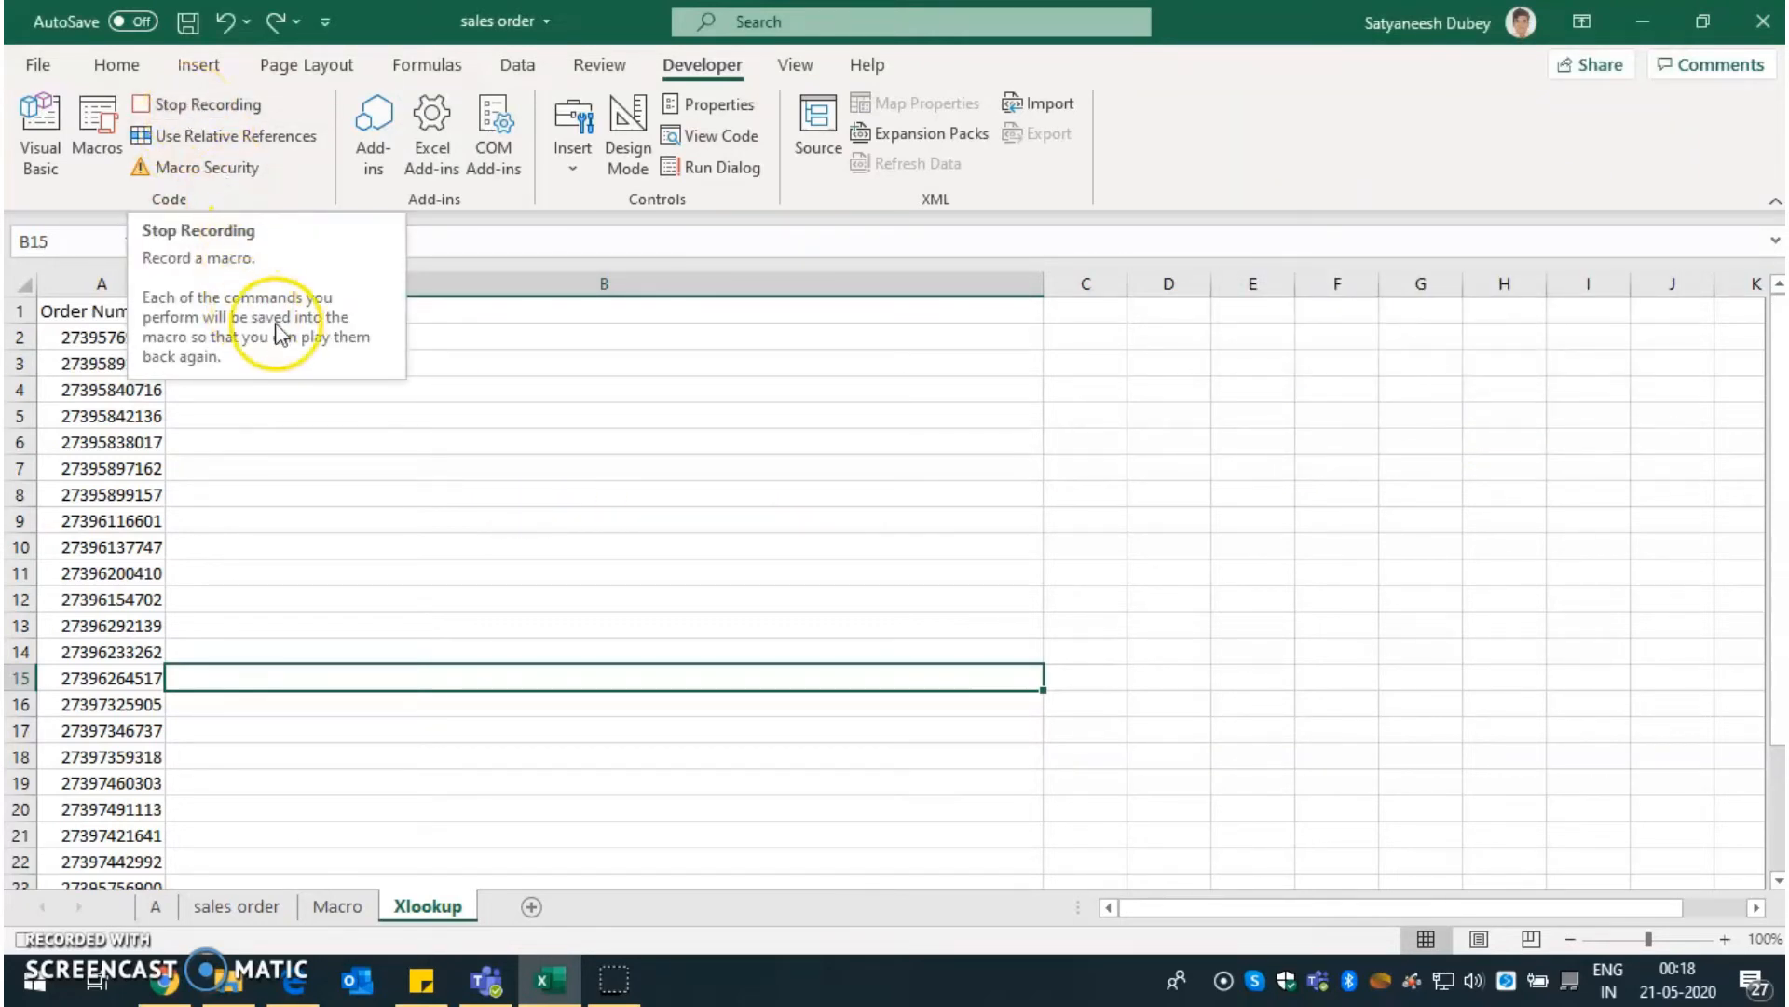
- Begin an XLOOKUP formula in cell B2 of the Xlookup sheet with A2 as the lookup value
click(489, 336)
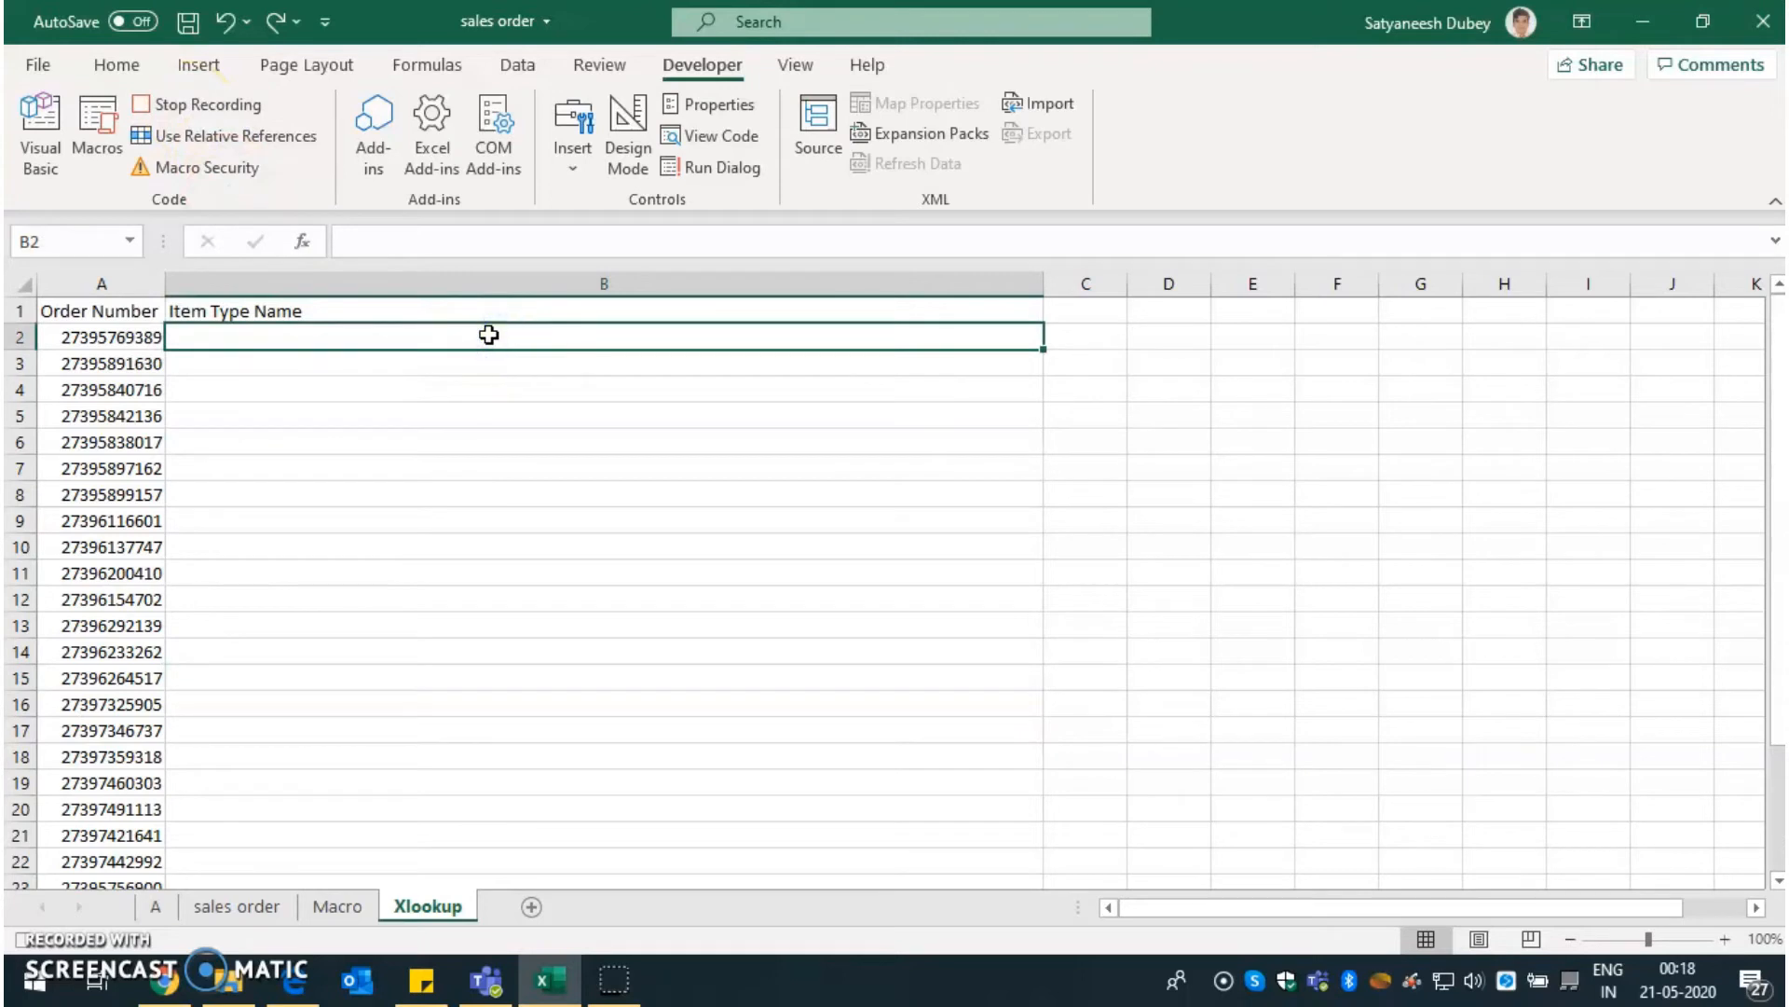
text(=)
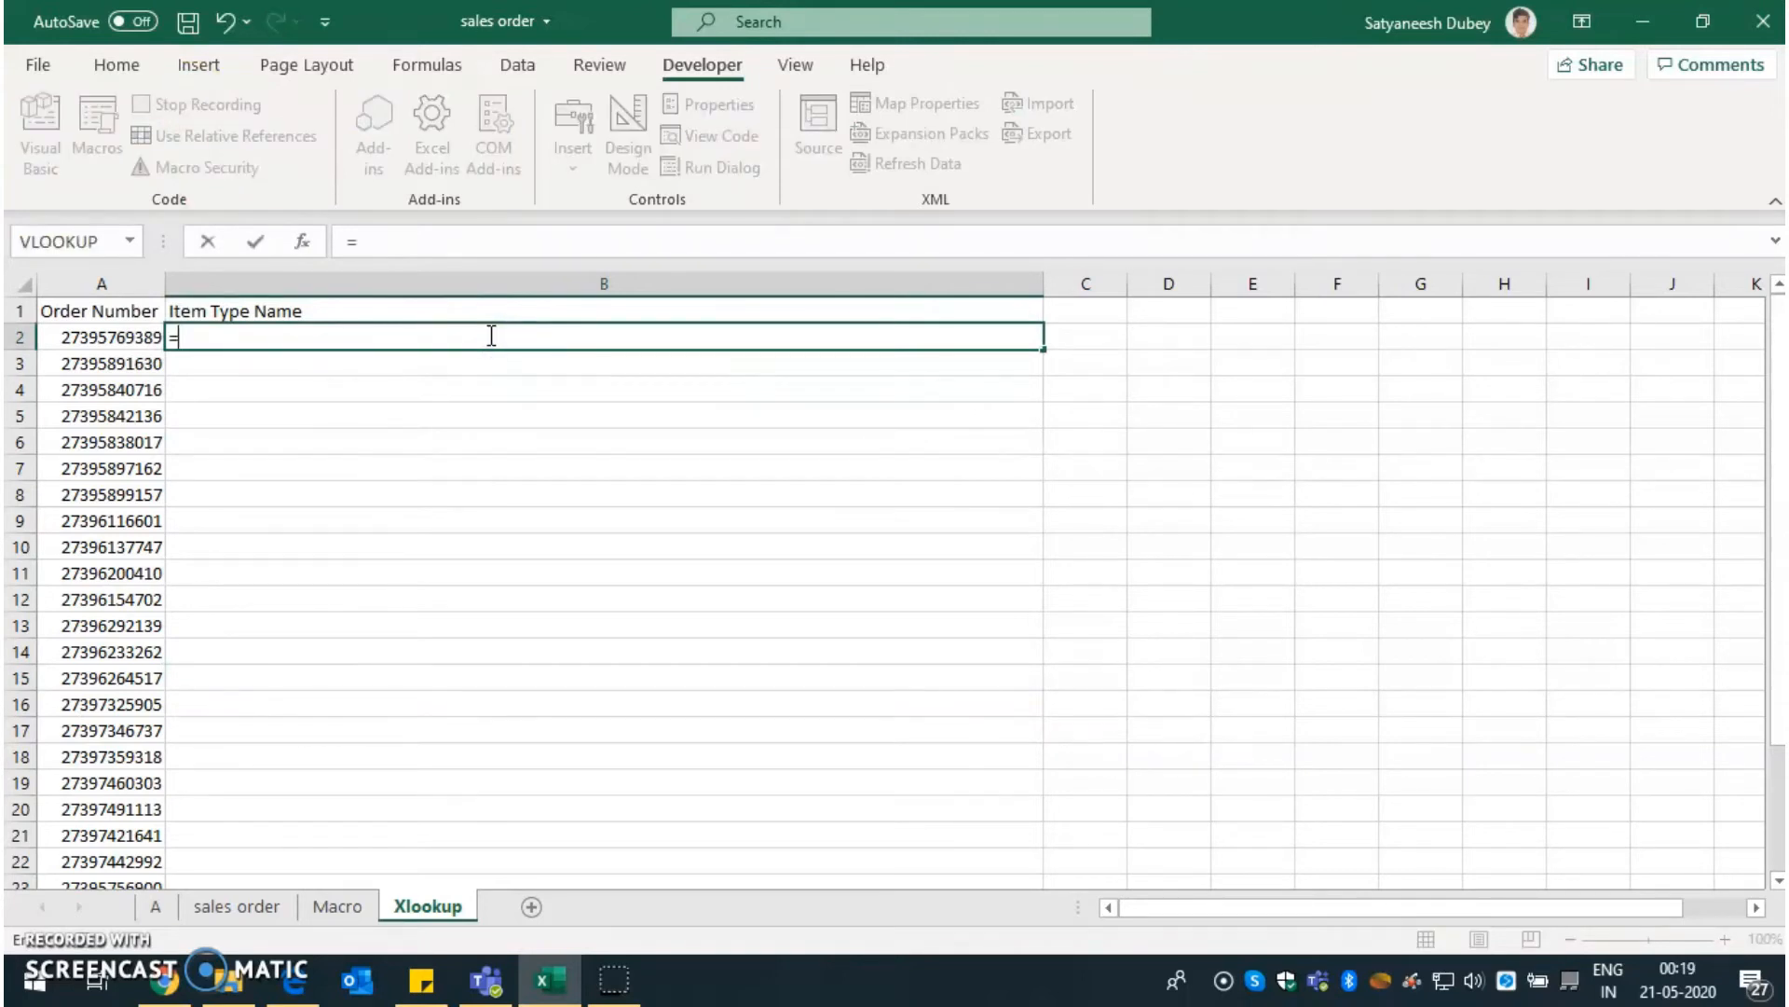
text(x)
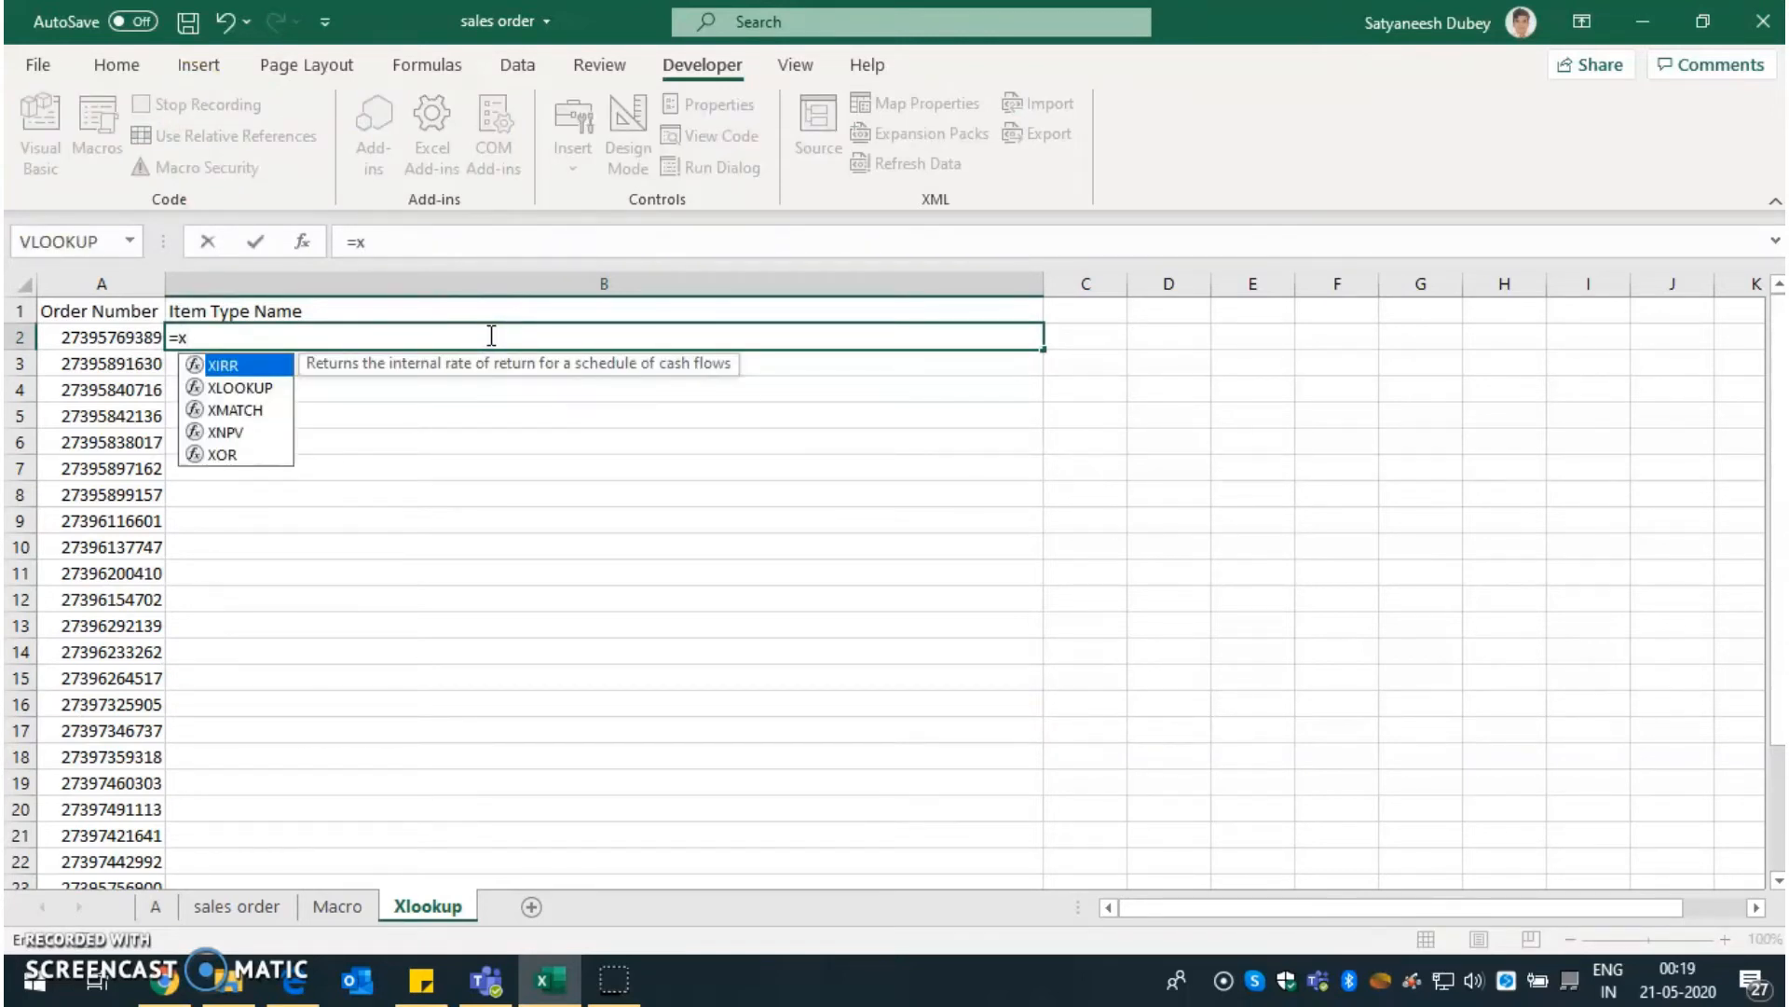
text(lo)
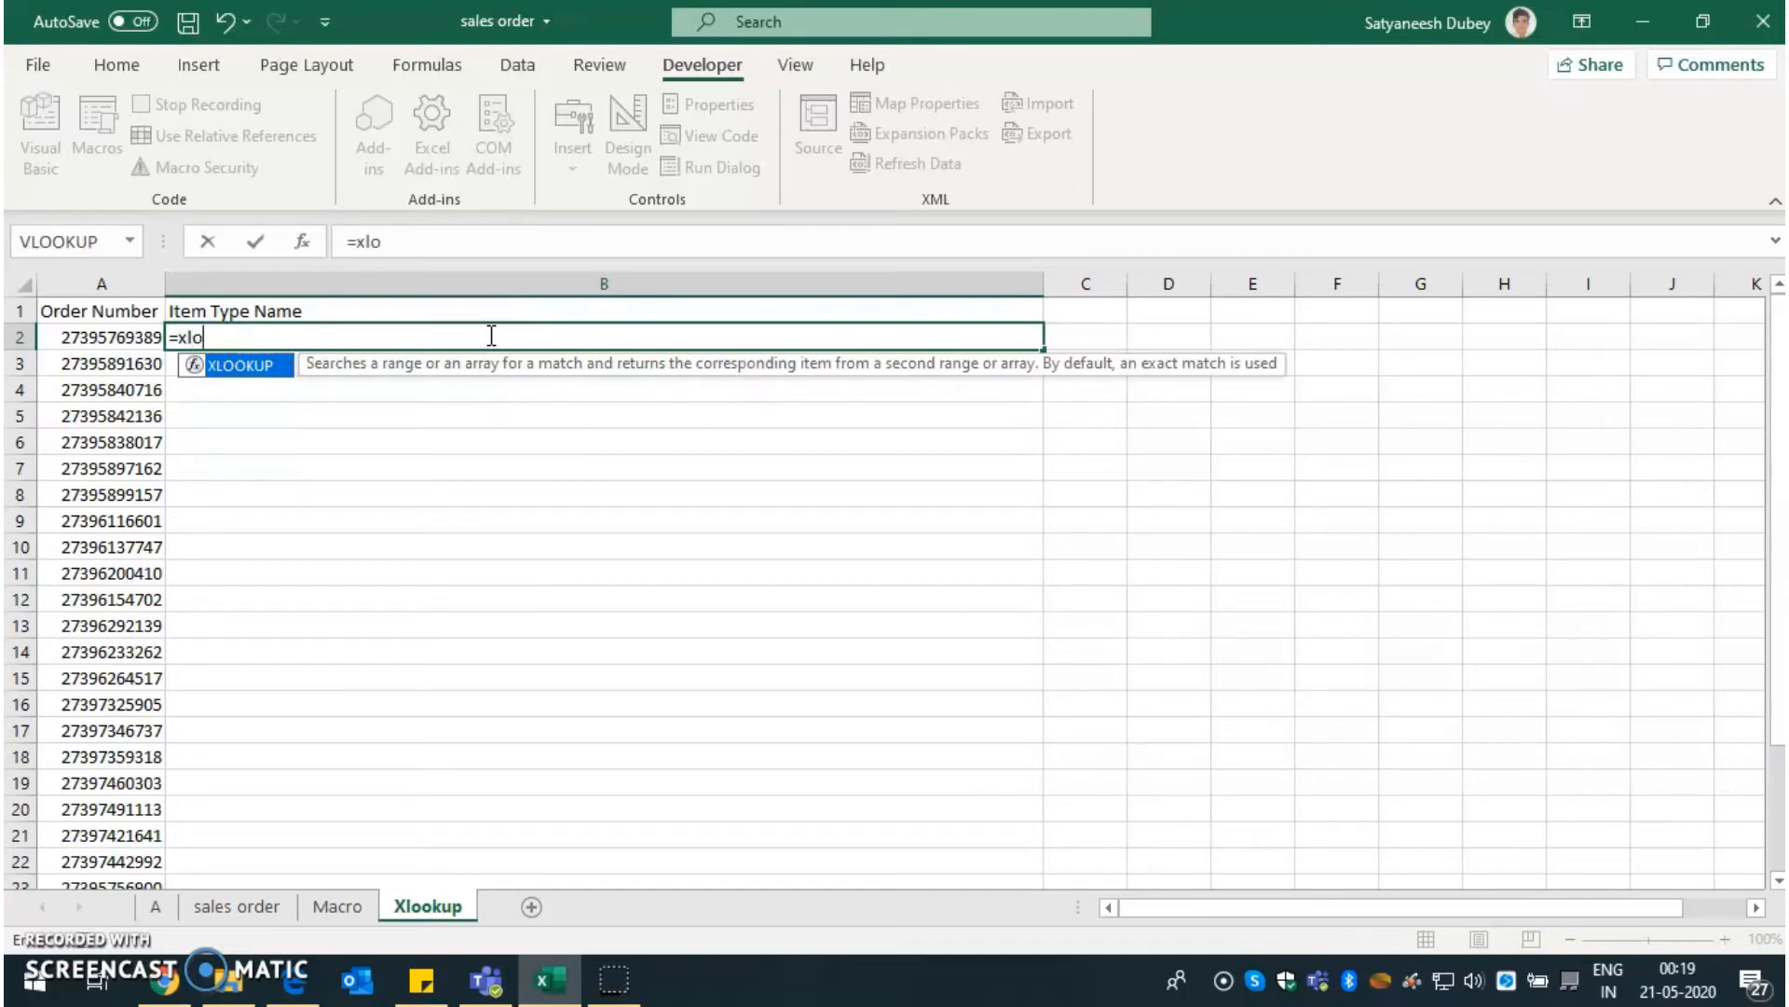
text(kkpu)
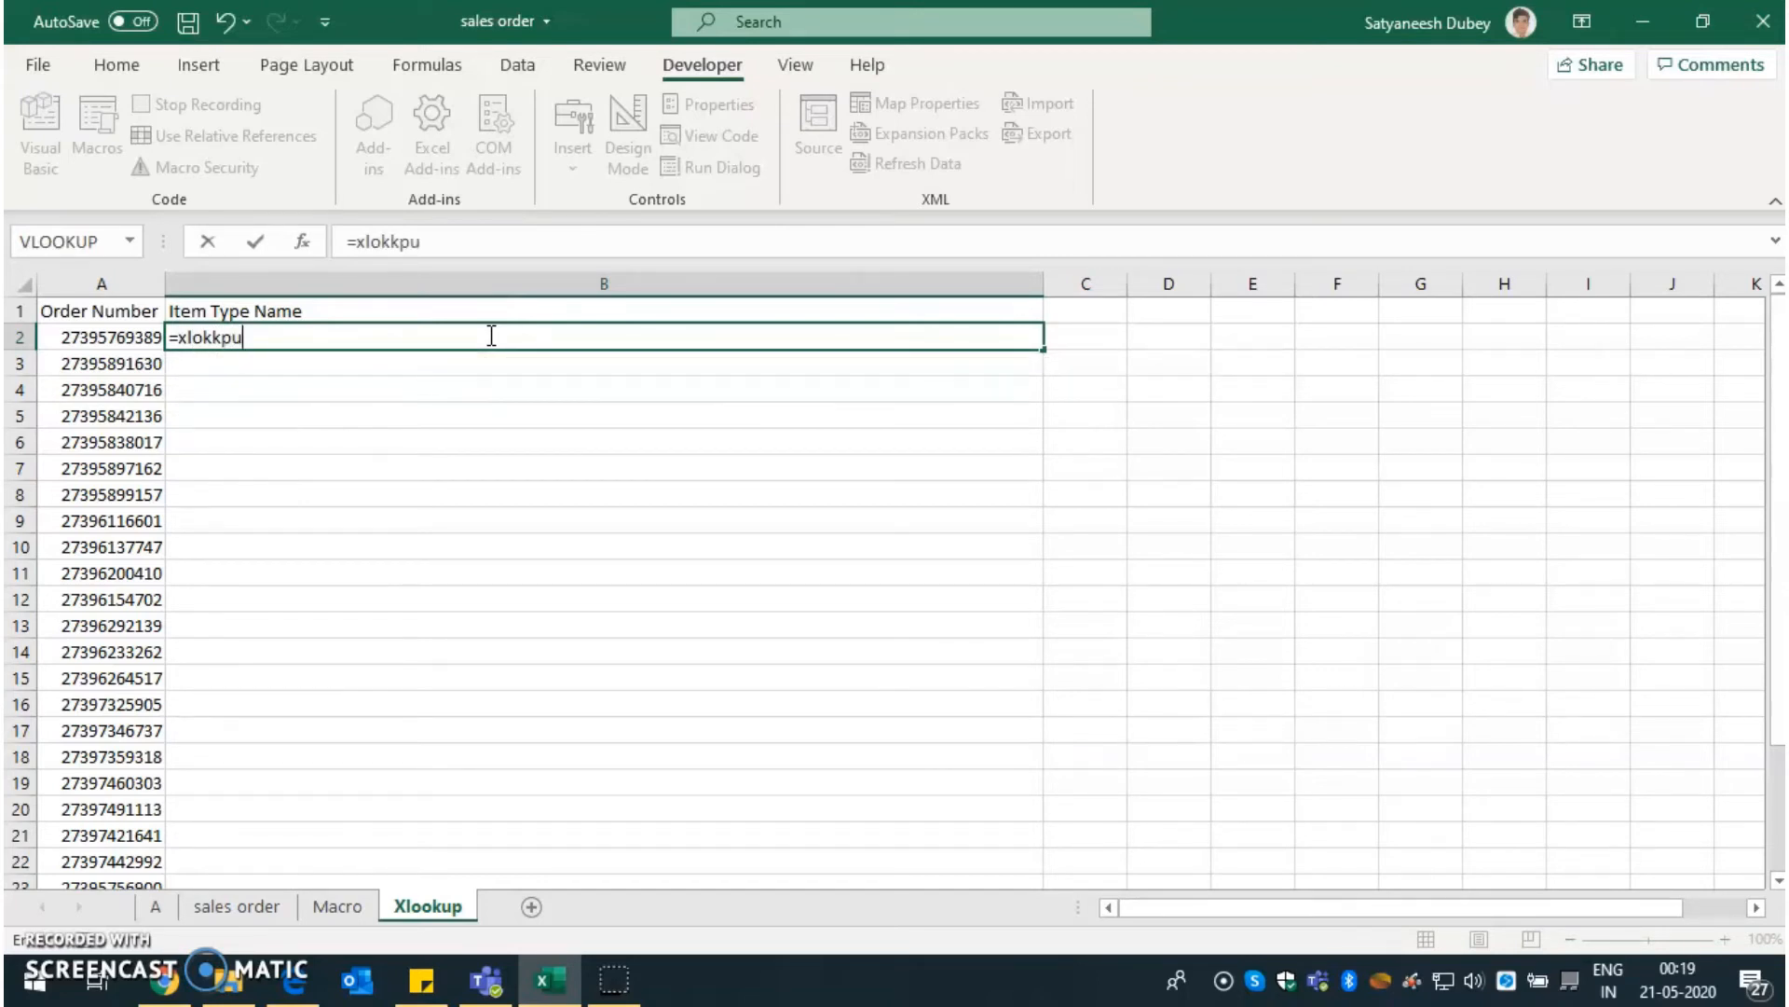
key(BackSpace)
key(BackSpace)
key(BackSpace)
key(BackSpace)
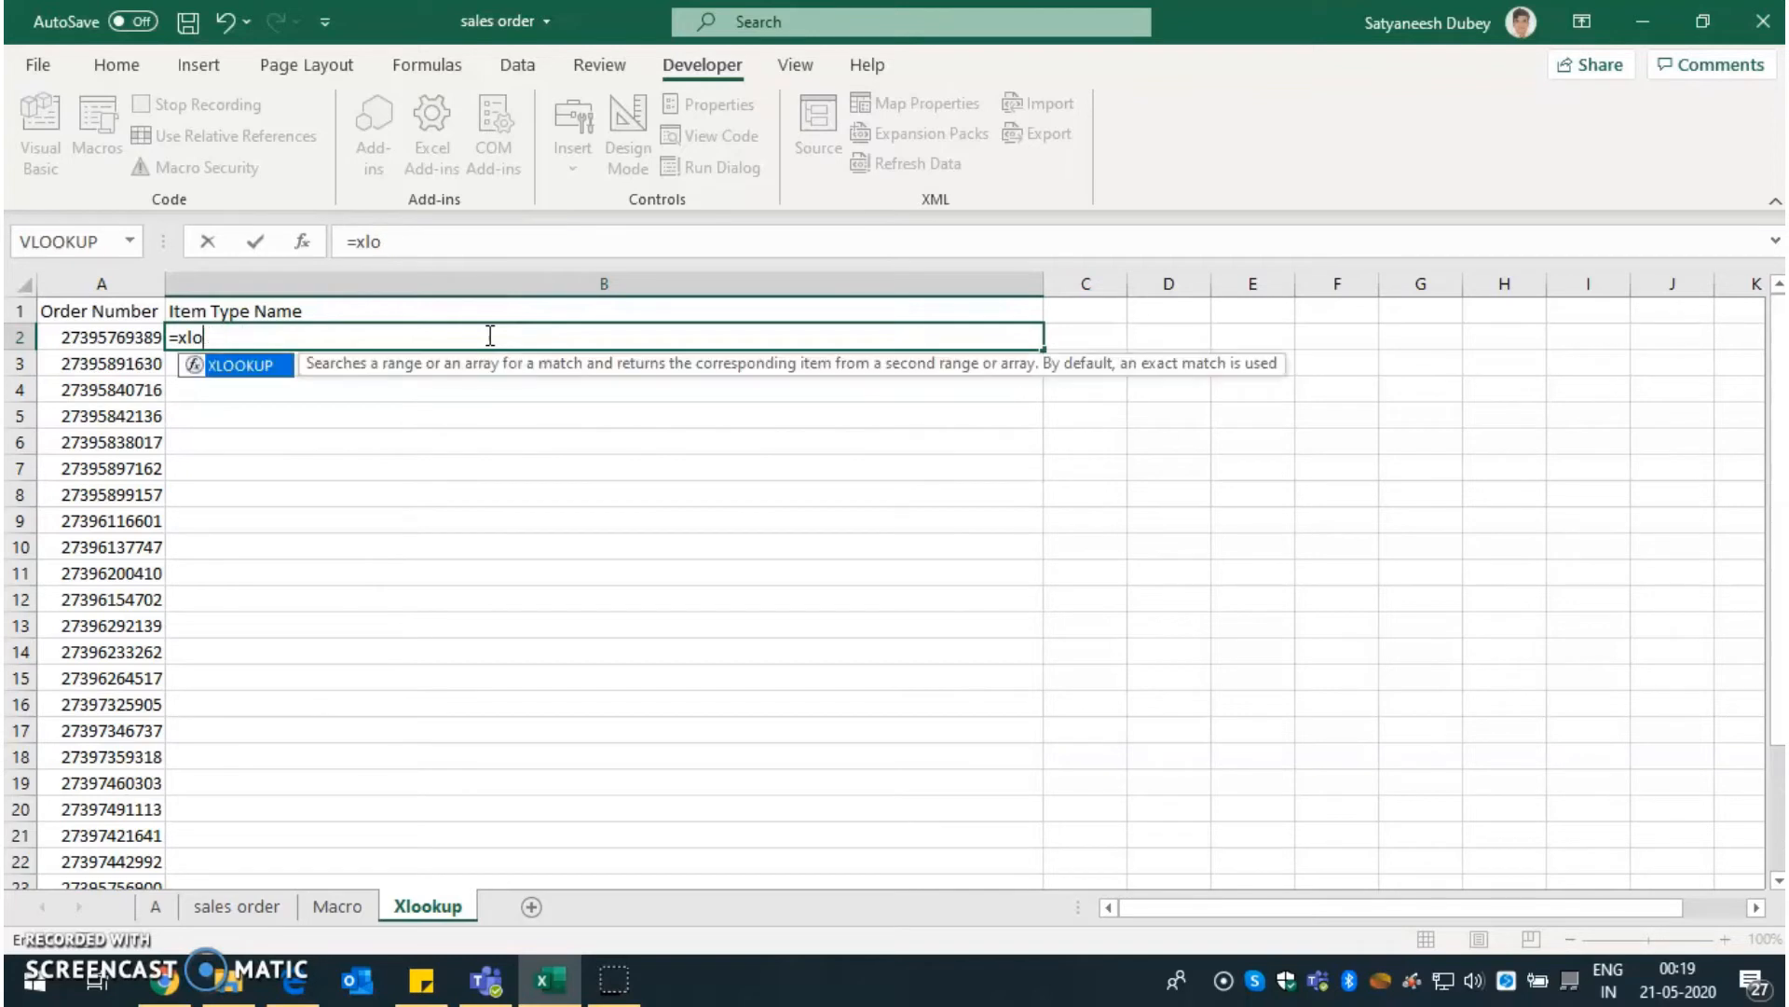
text(okup()
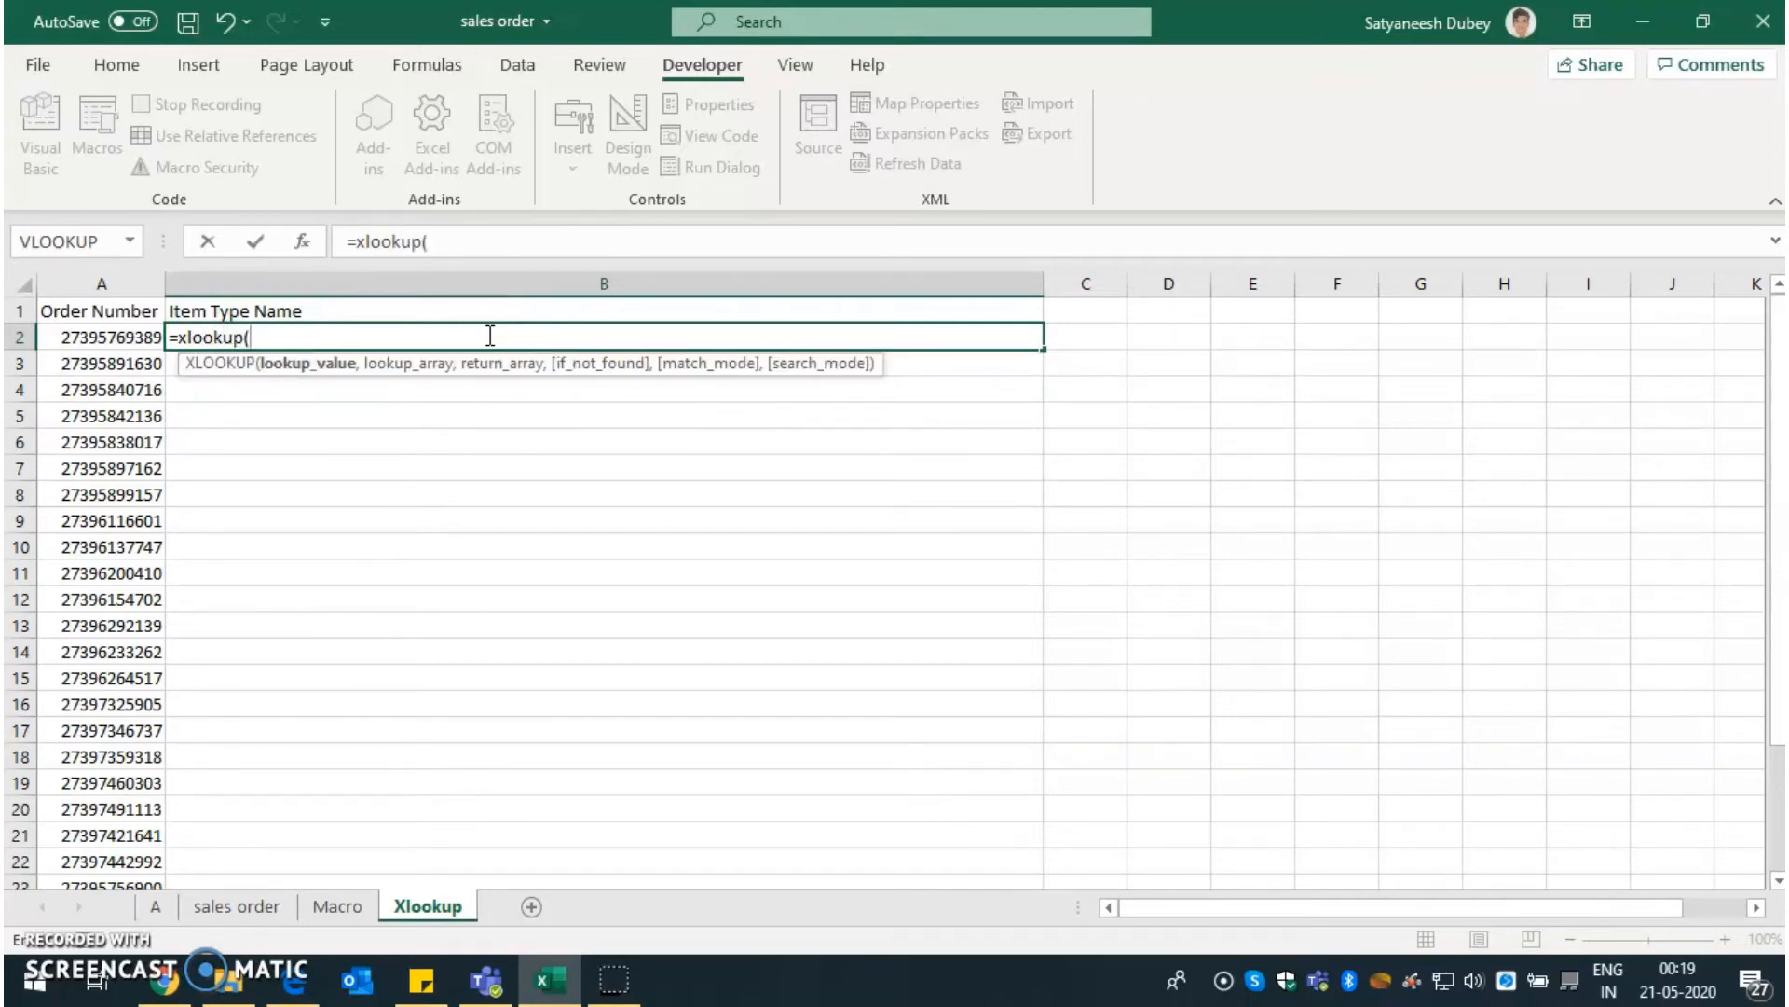
click(123, 336)
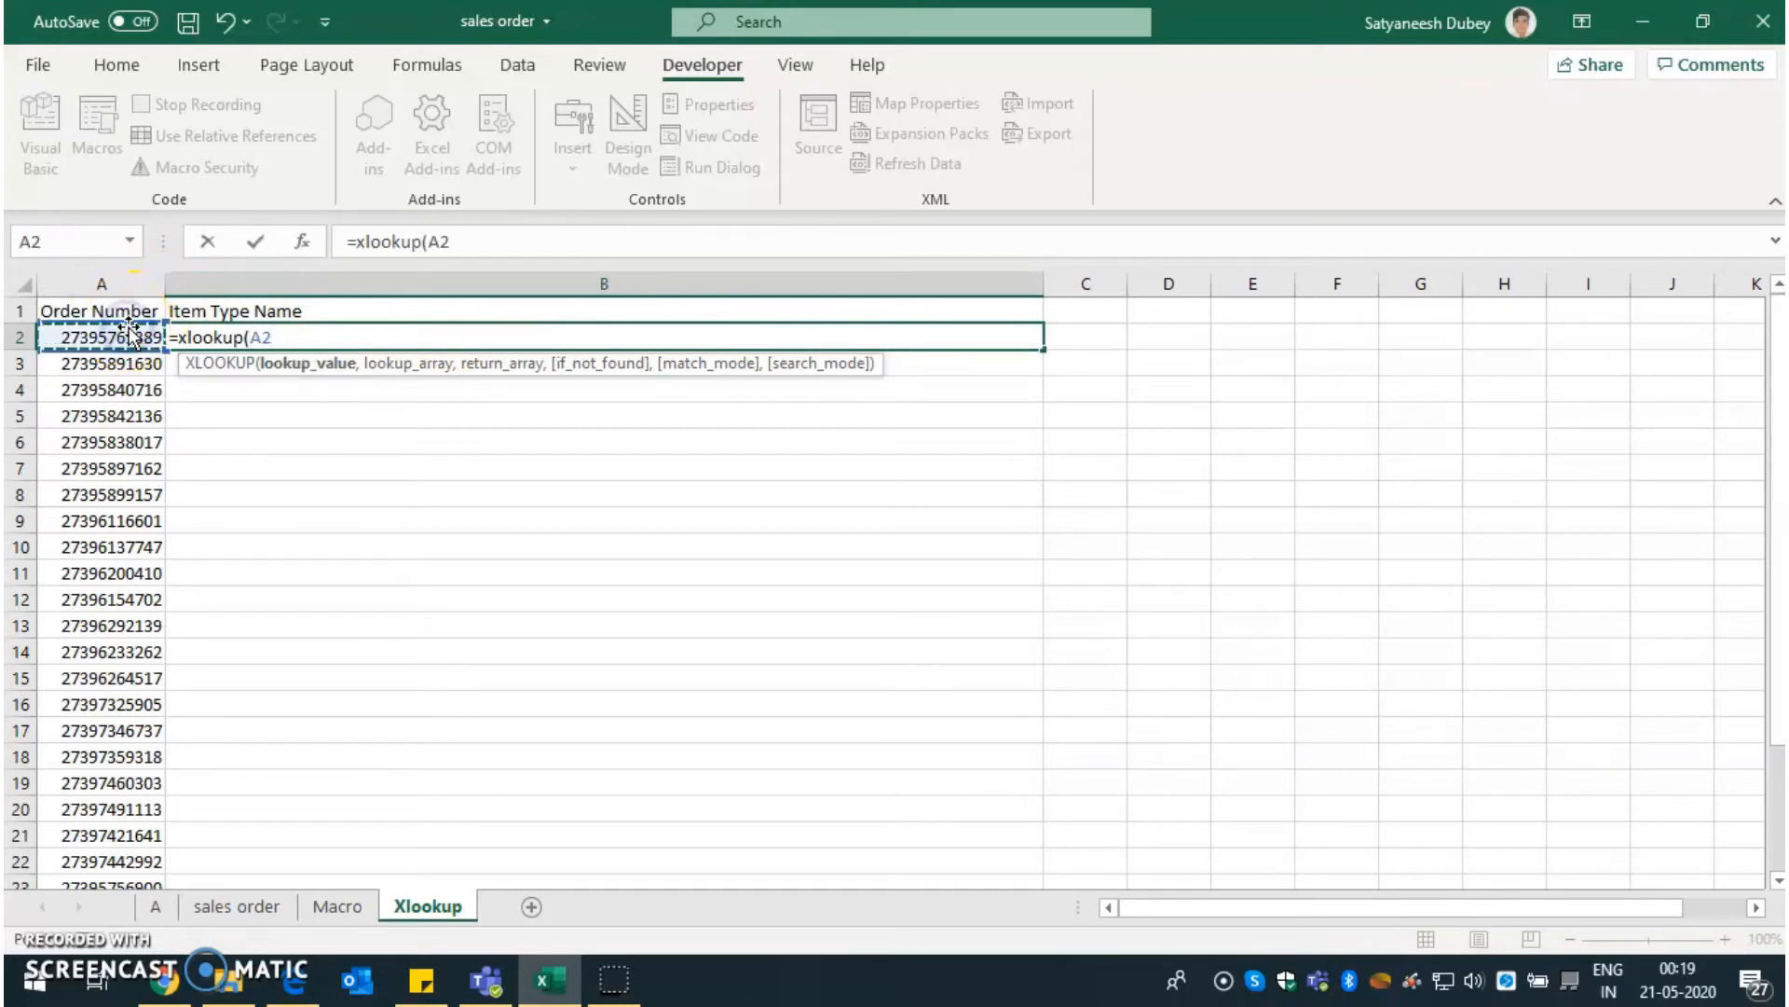
text(,)
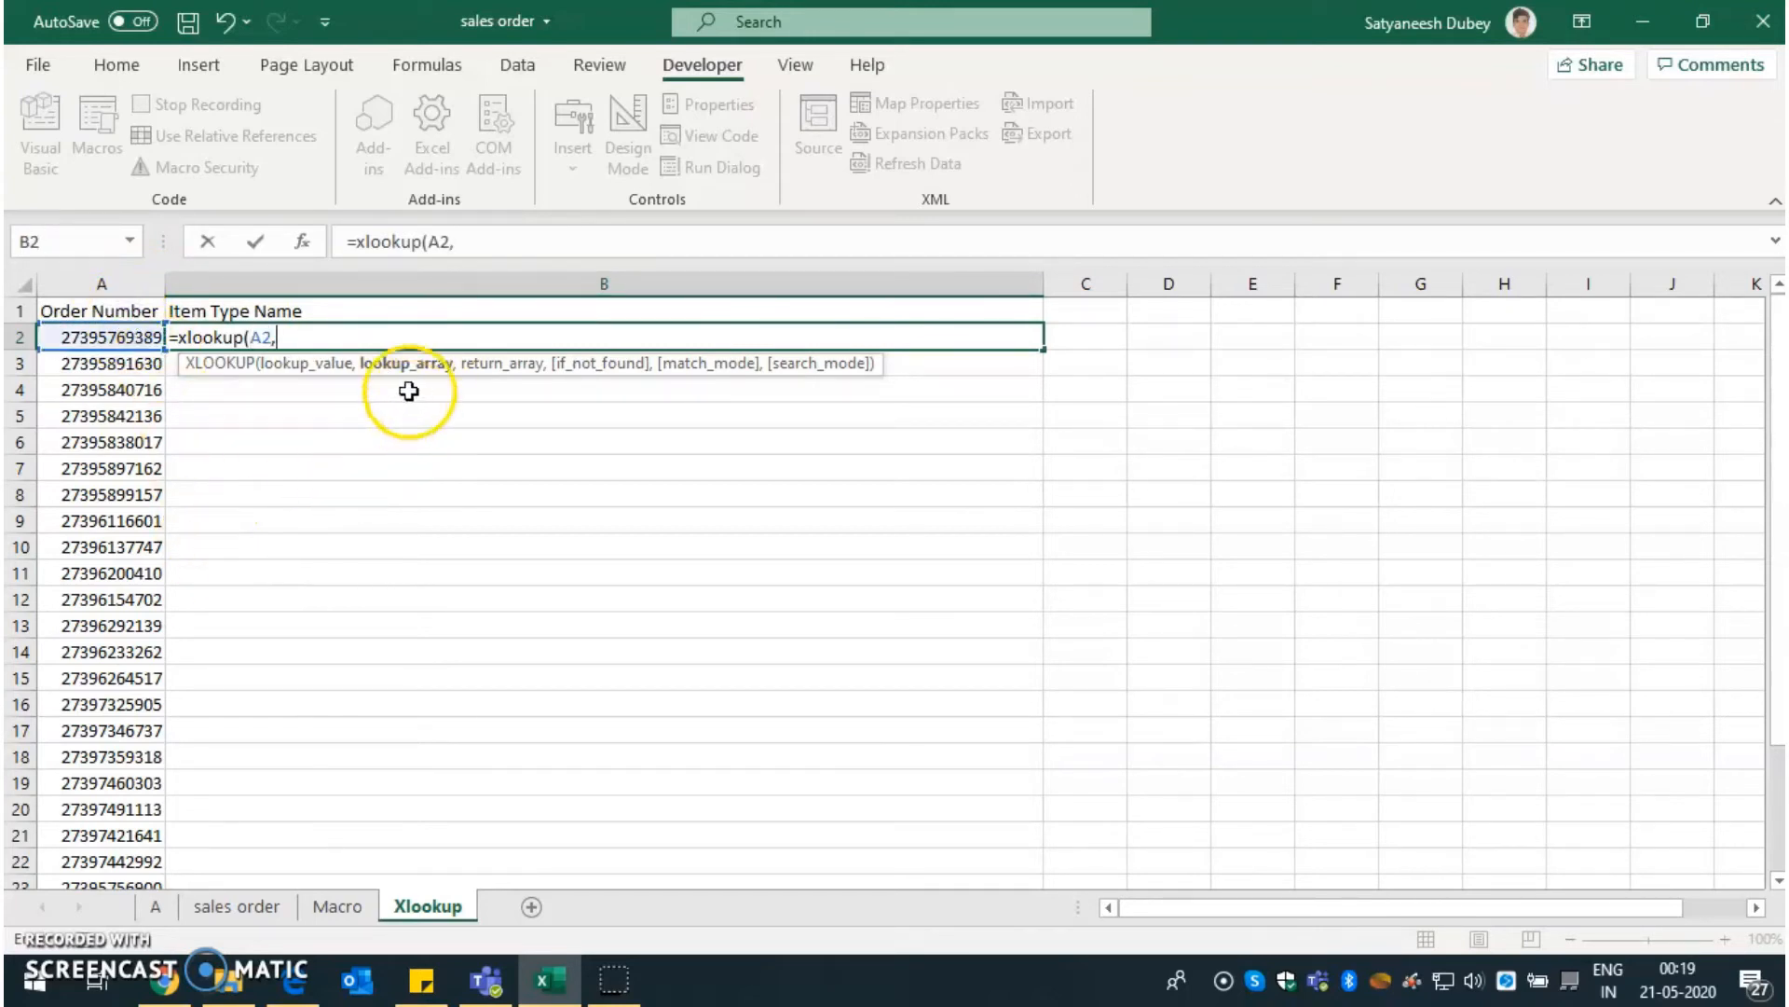
- Complete the XLOOKUP formula with column A of the sales order sheet as lookup array and column C as return array
click(233, 906)
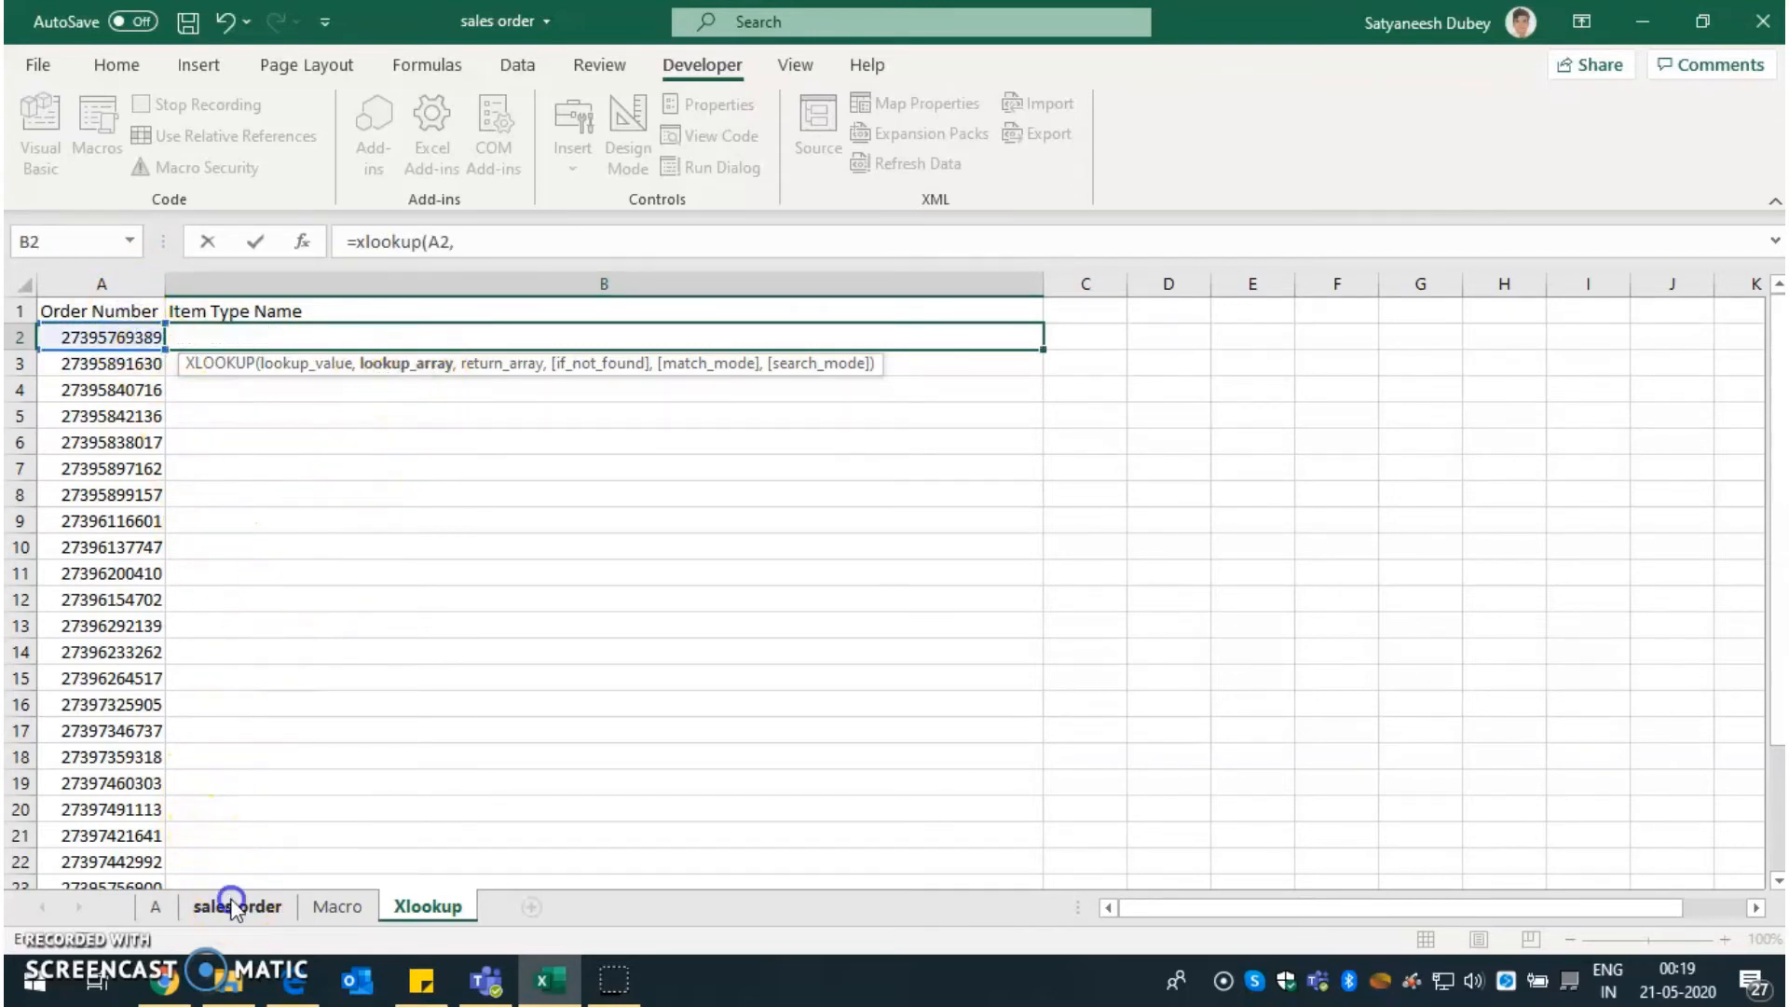
click(119, 281)
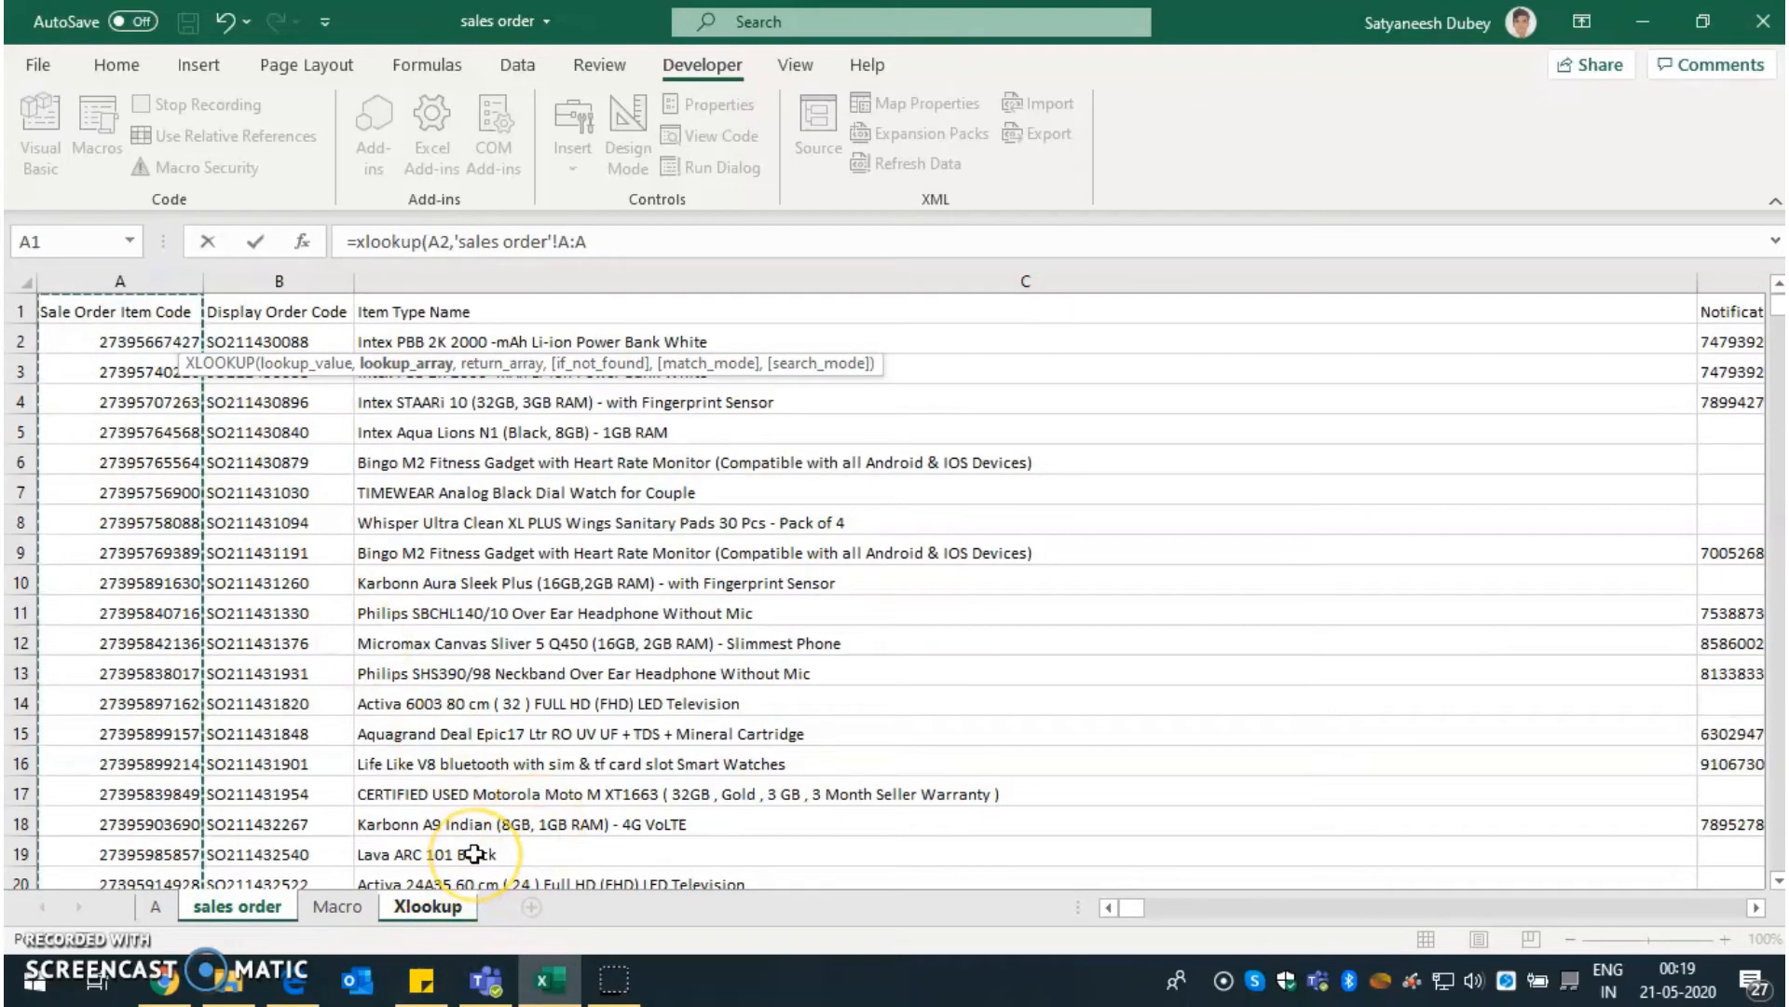
text(,)
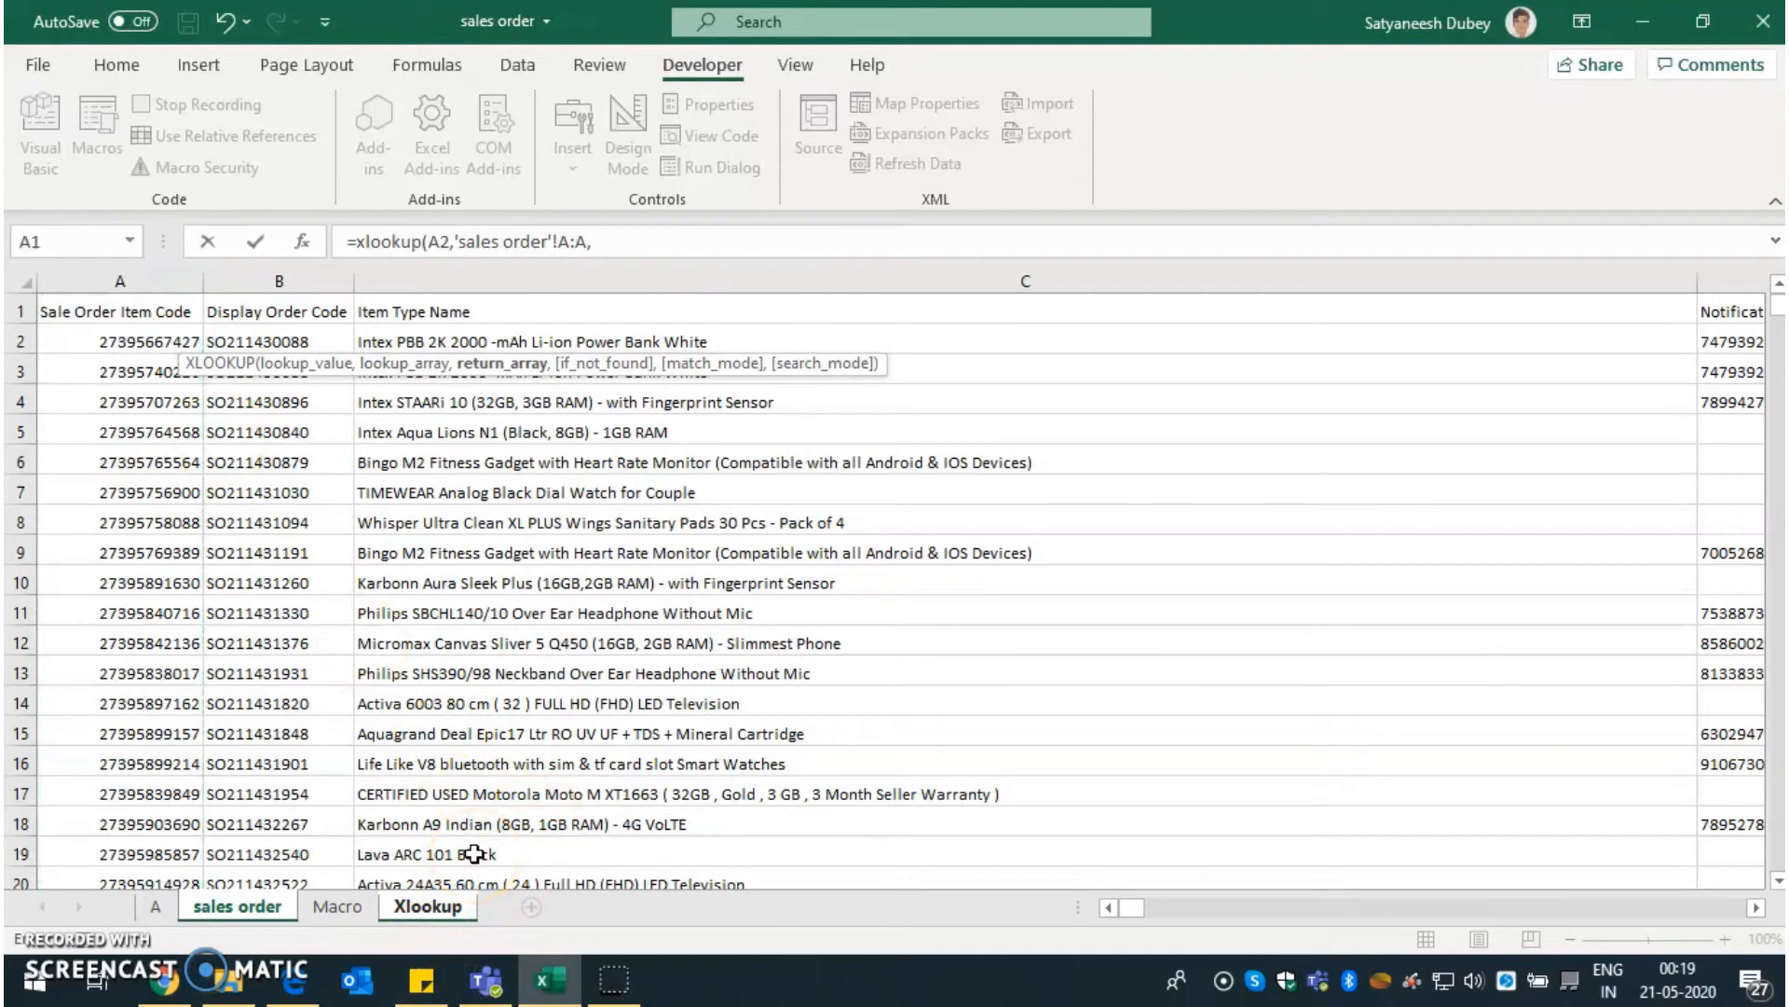
click(849, 281)
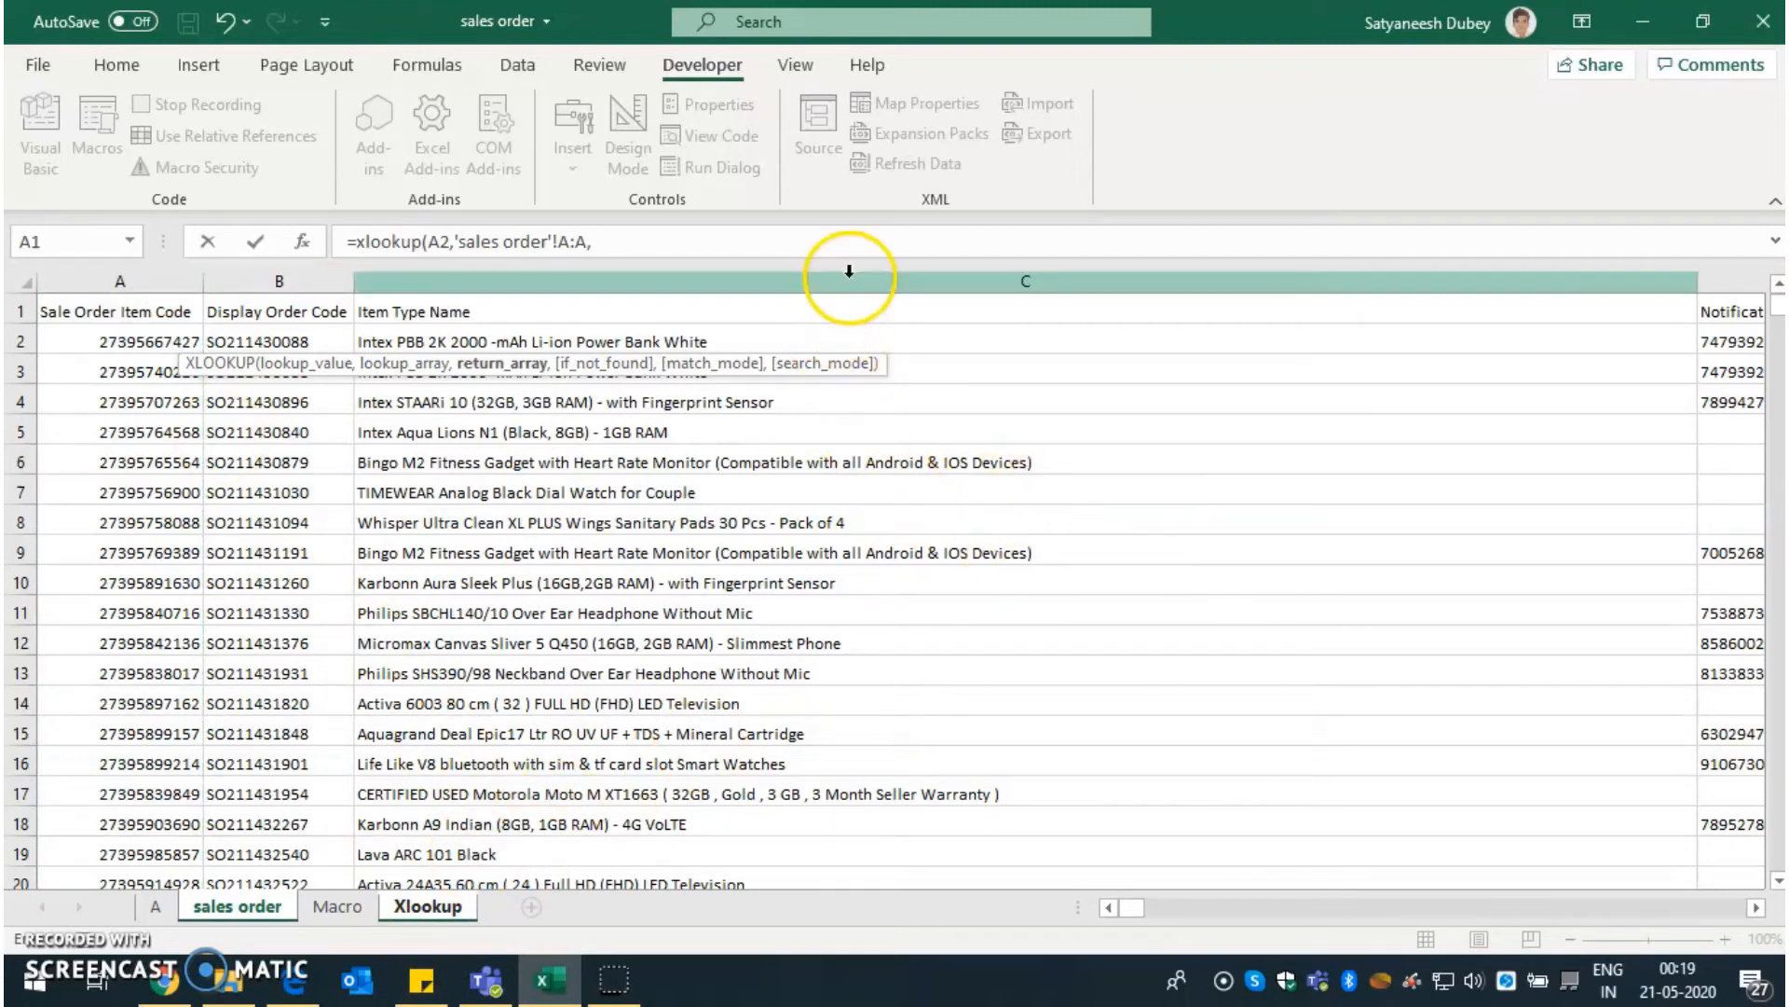
click(850, 276)
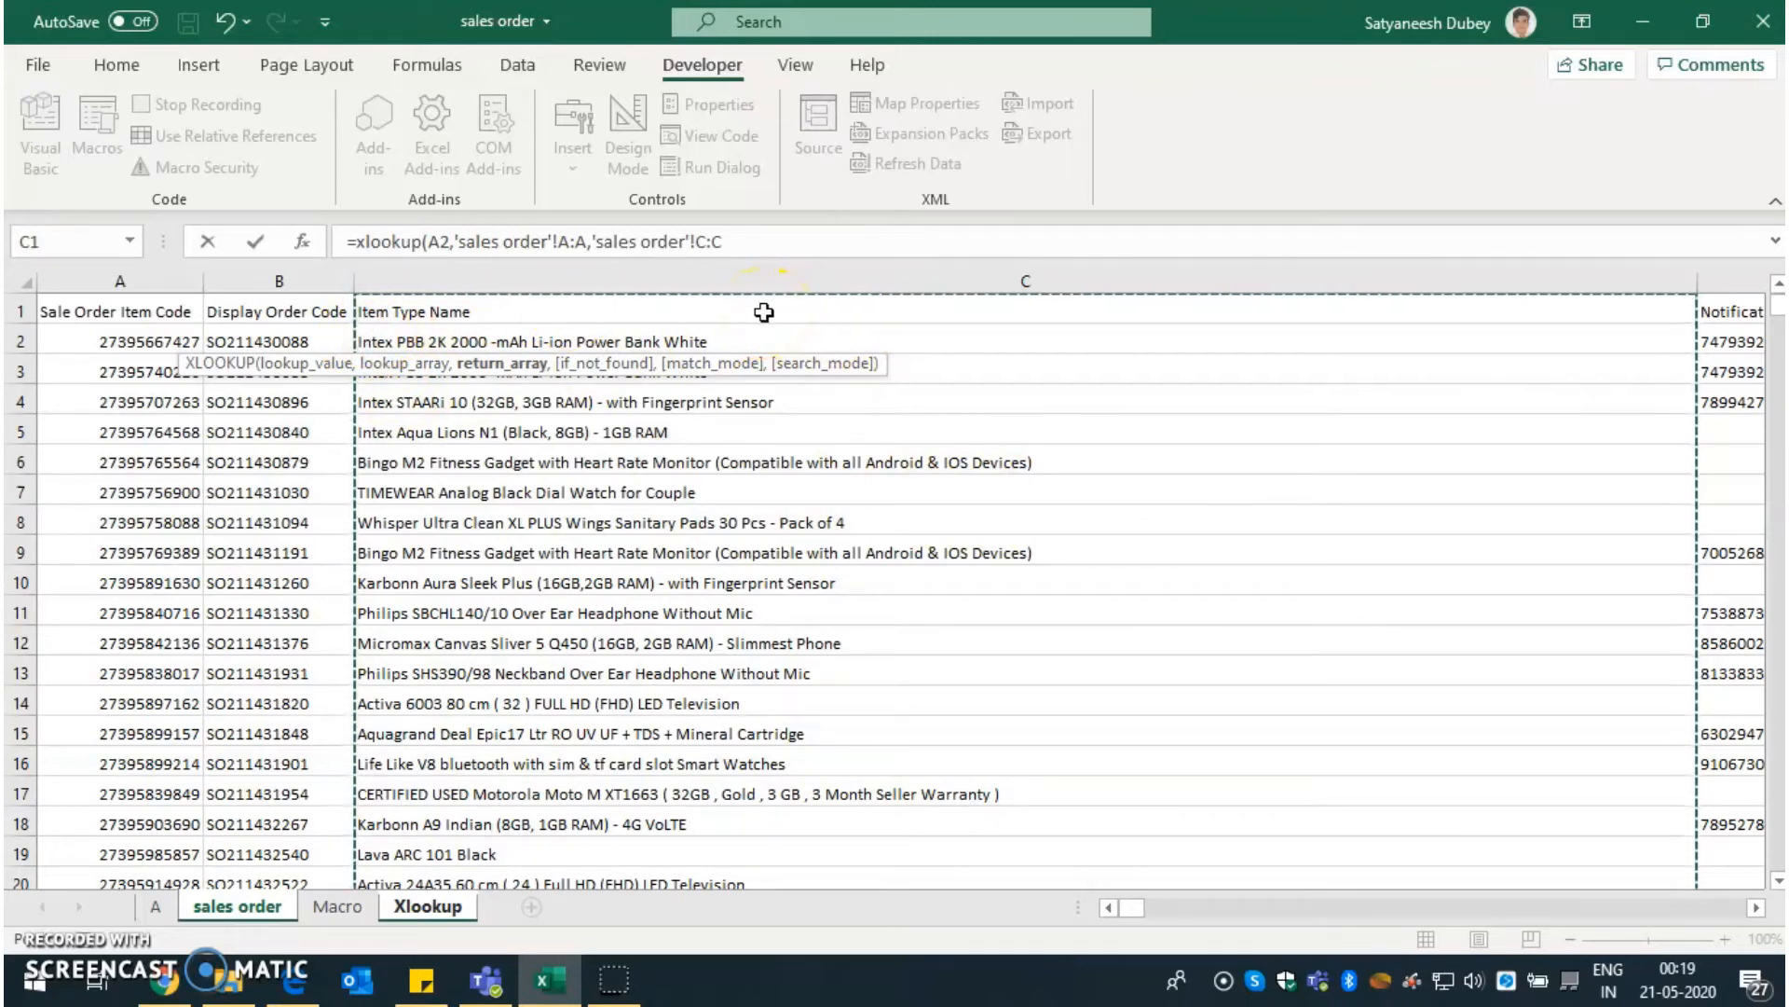
text())
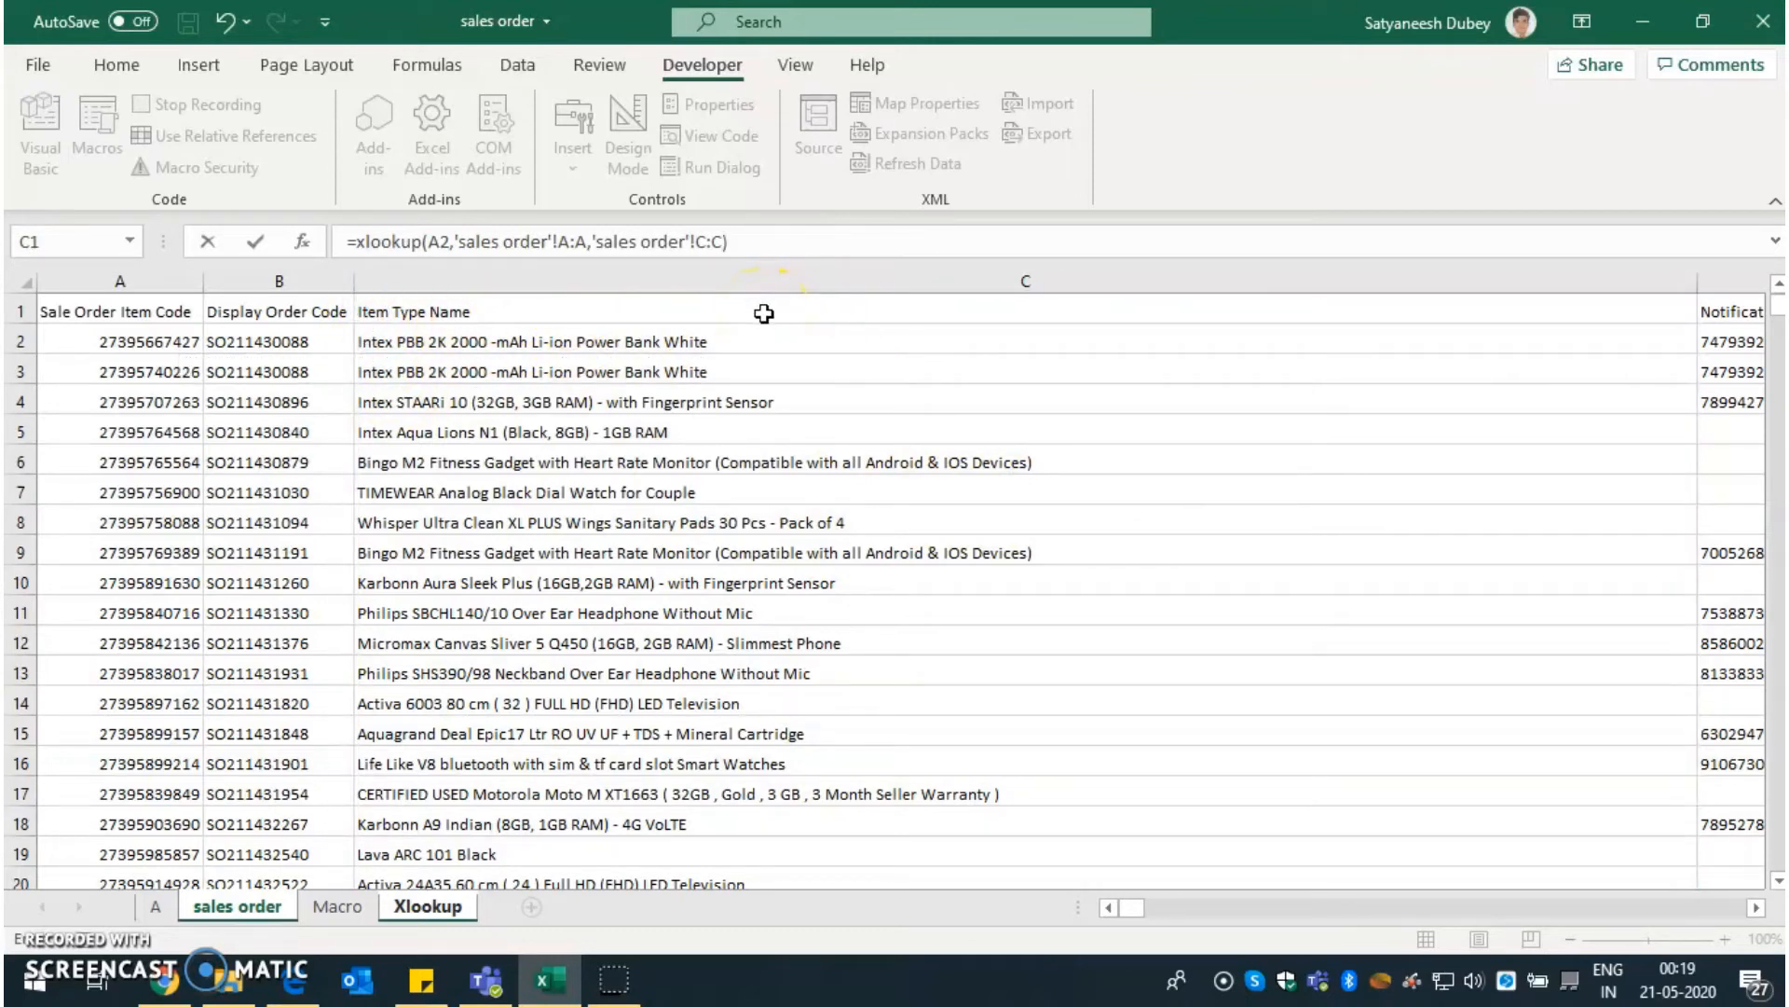
key(Return)
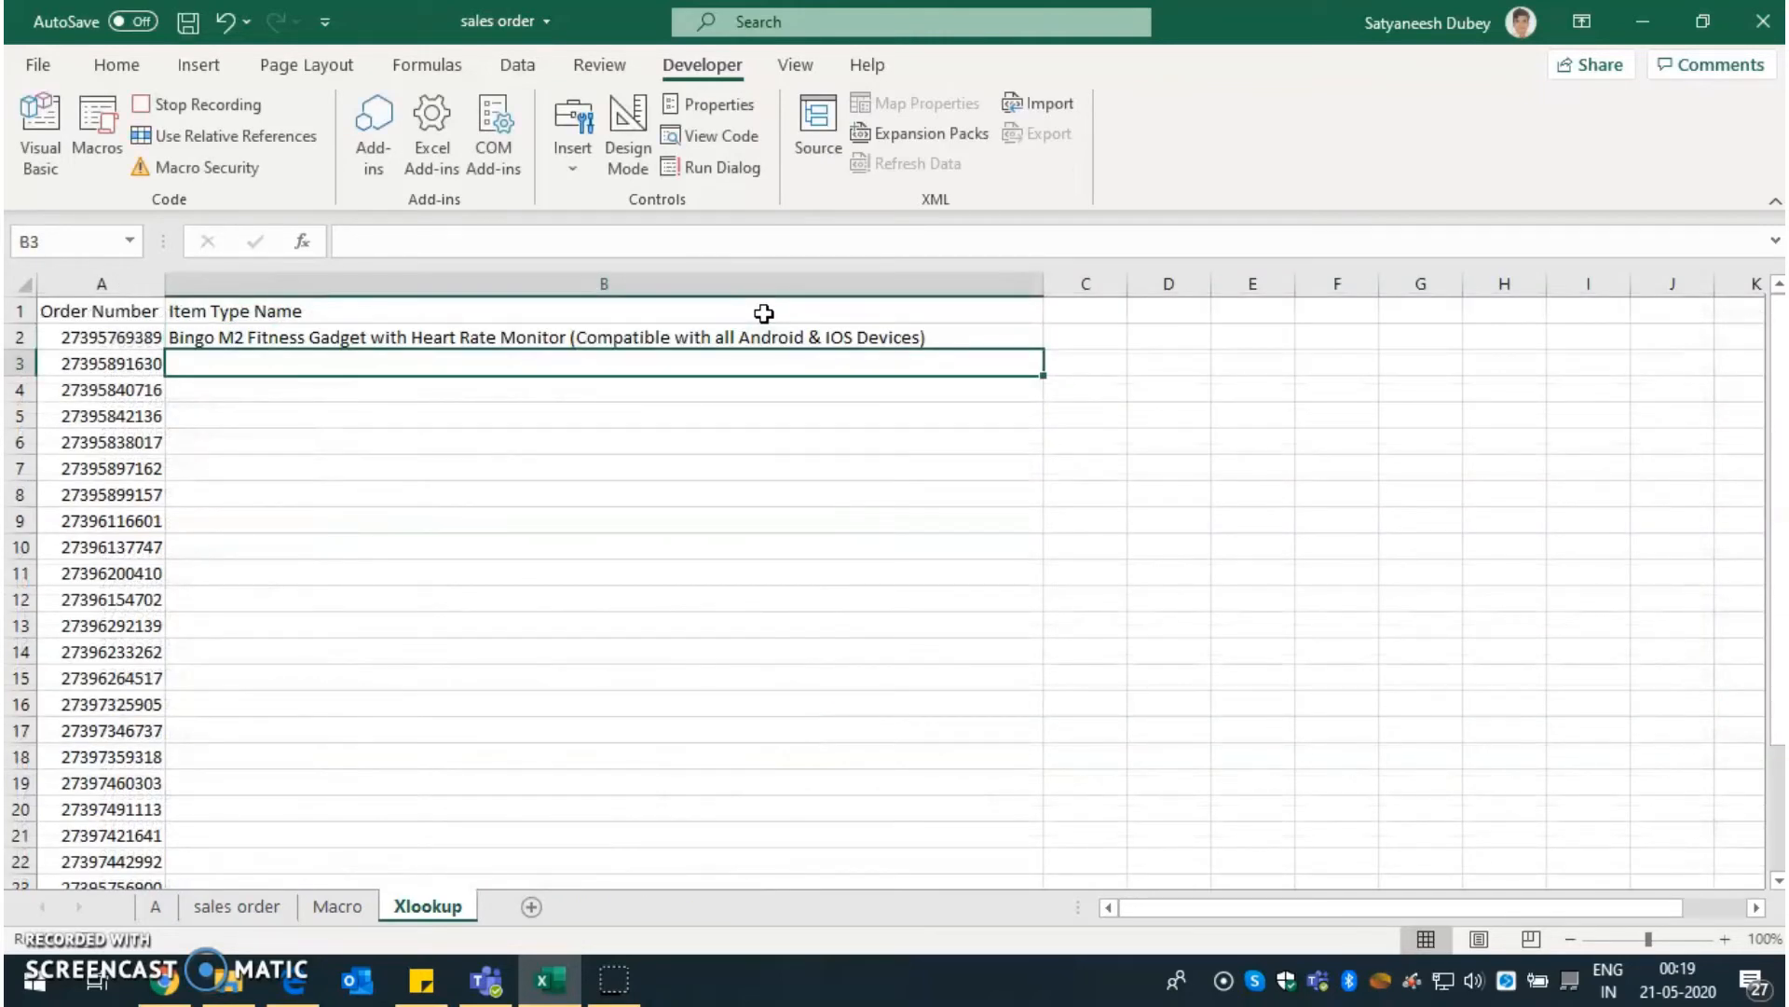
- Fill the XLOOKUP formula from B2 down to row 28 and stop recording the macro
click(860, 339)
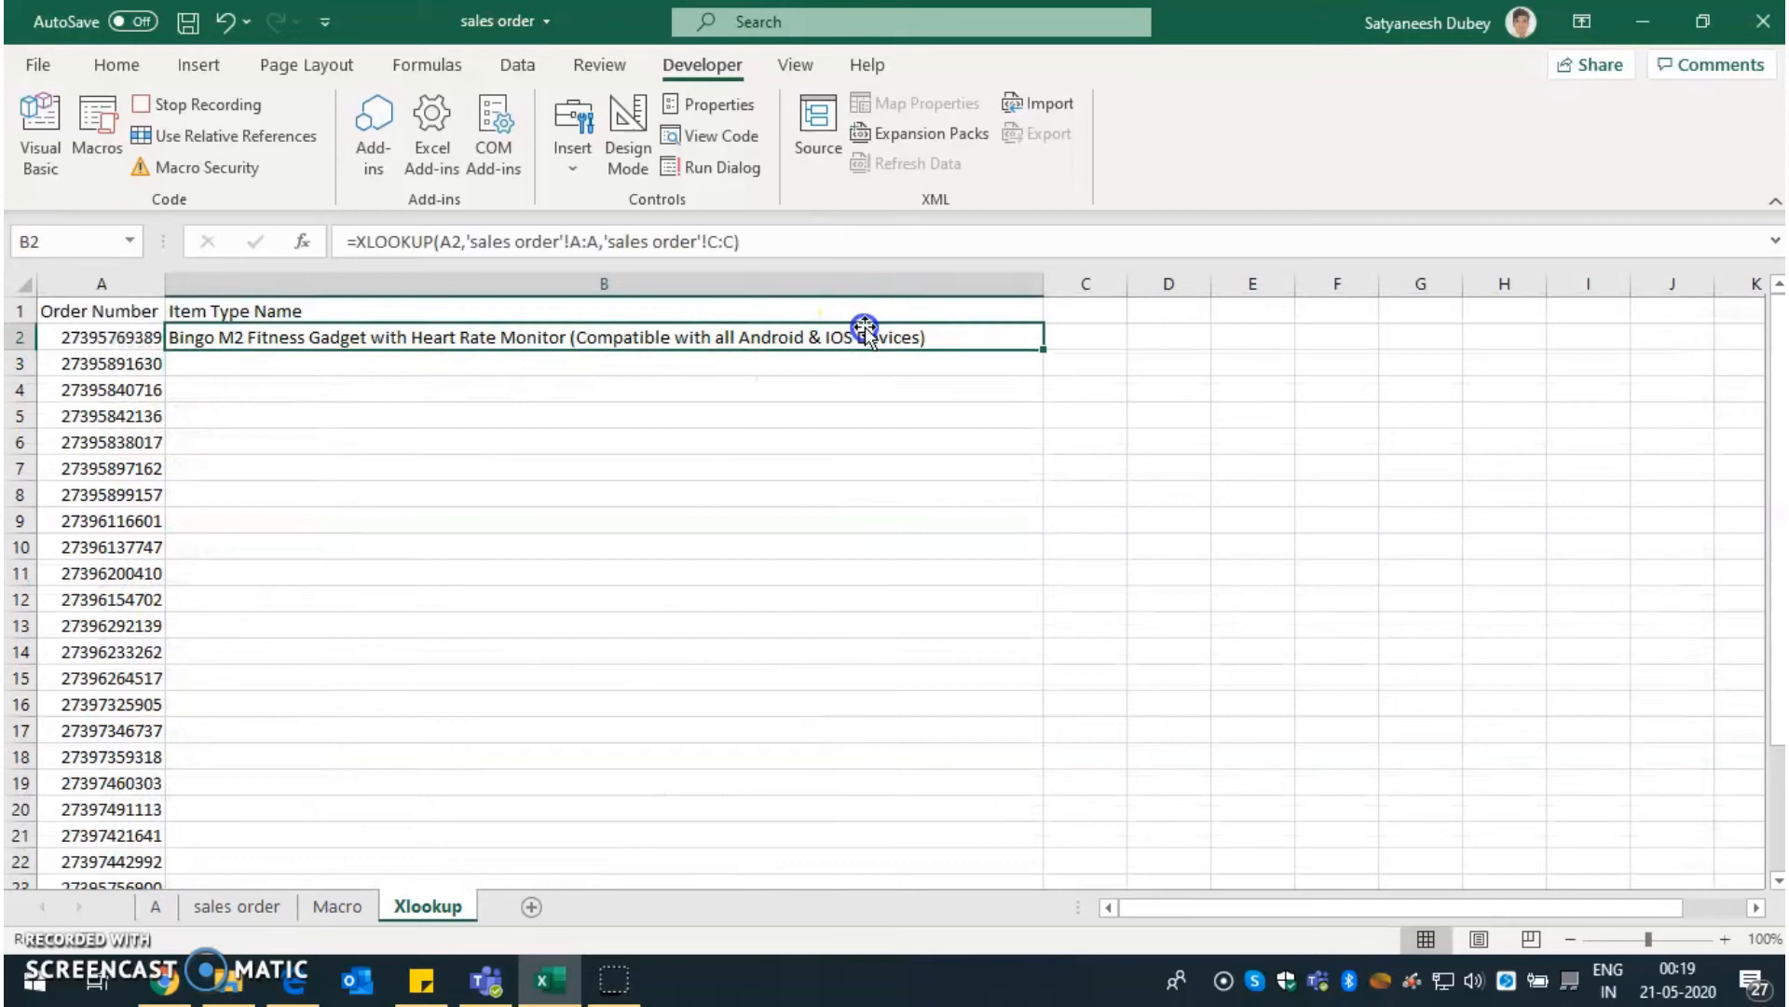
double_click(1045, 349)
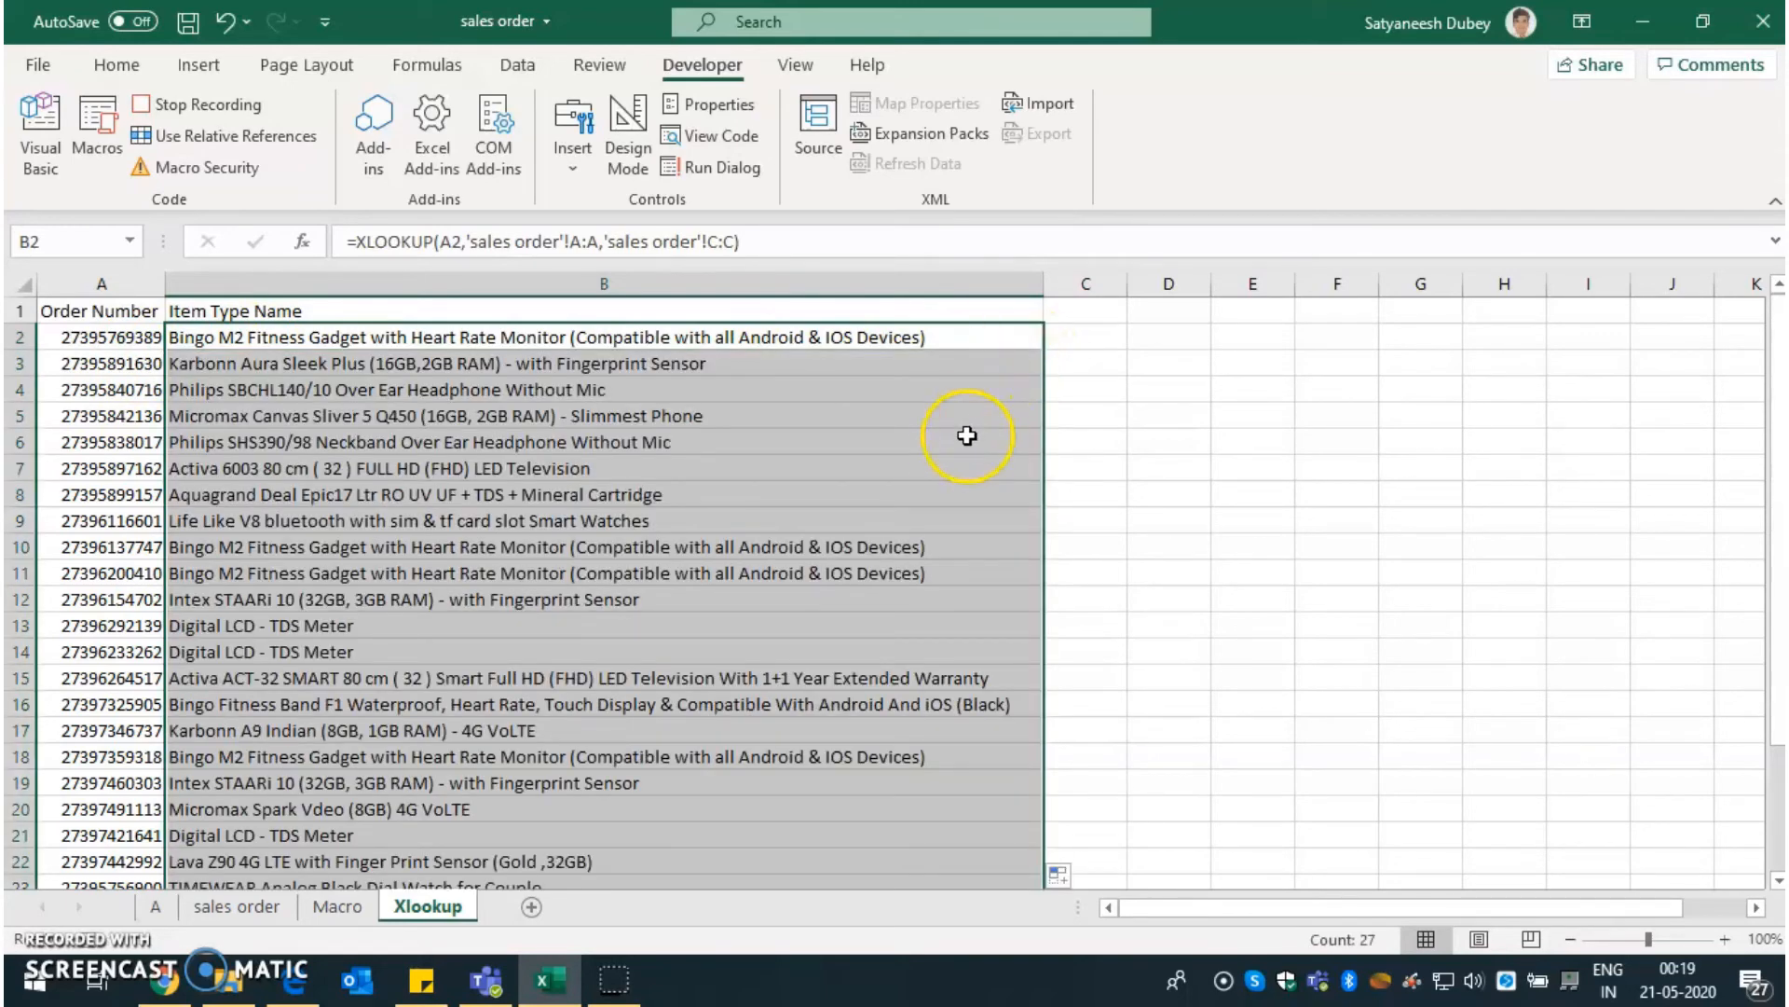
scroll(960, 438, down, 3)
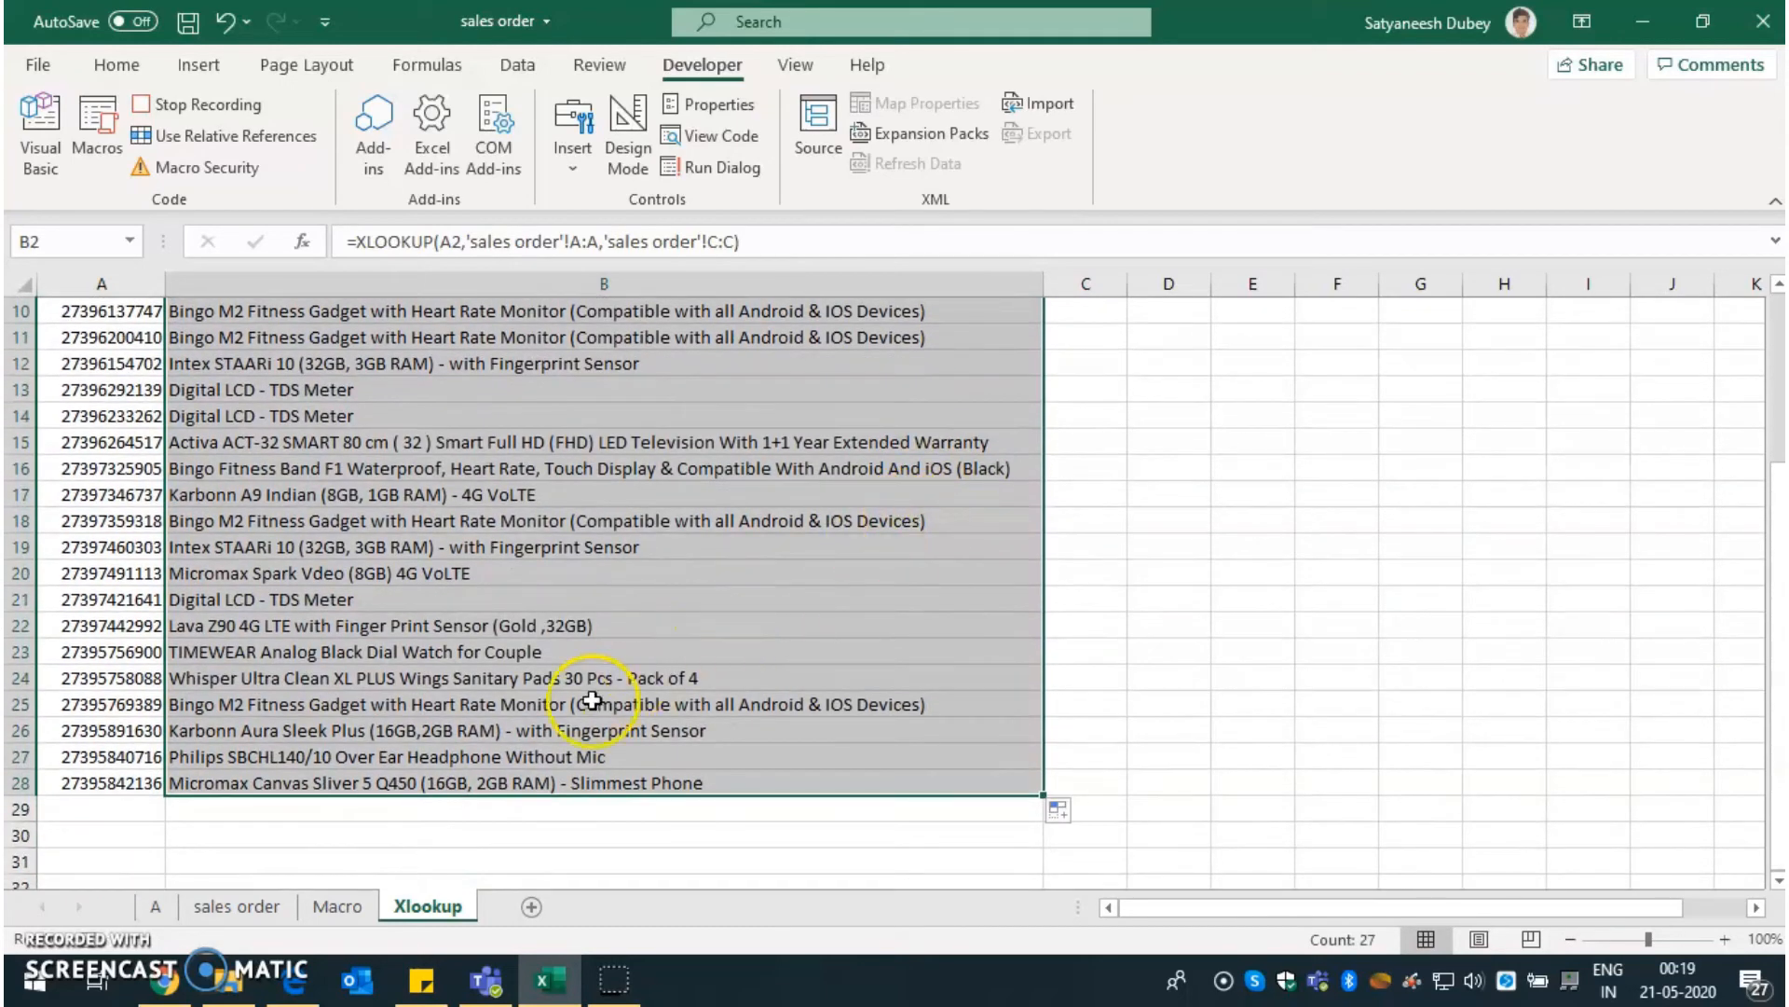
scroll(220, 731, up, 3)
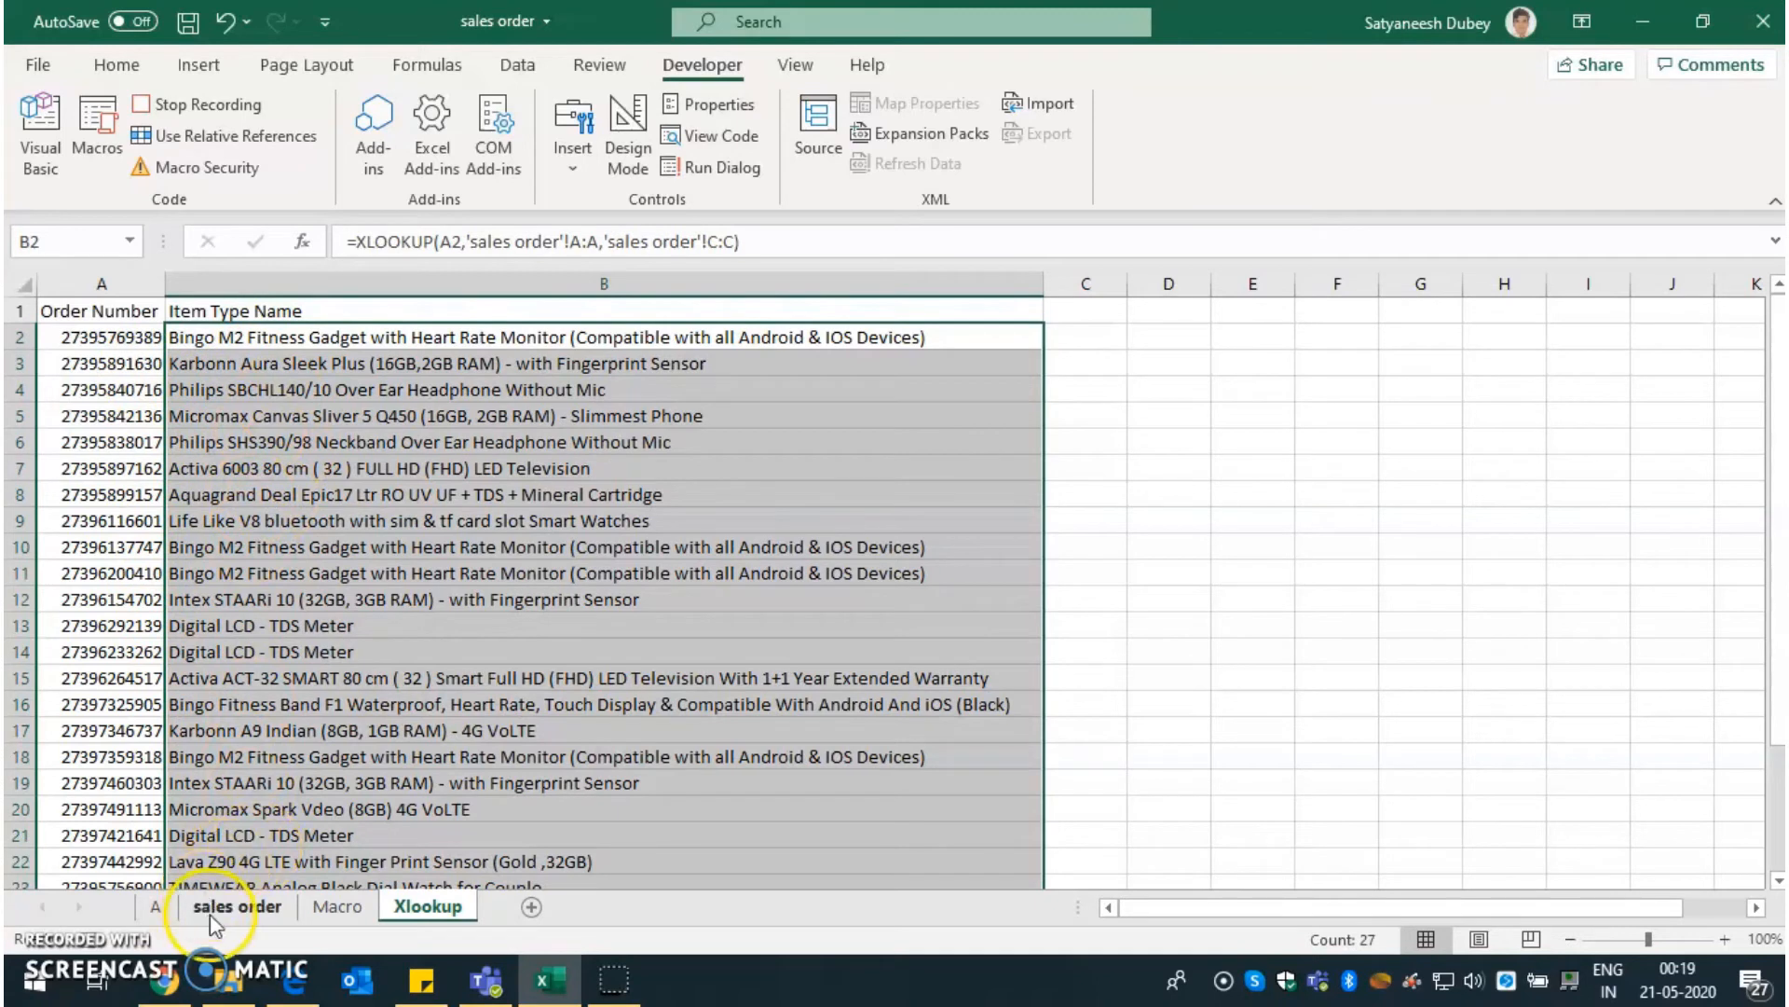
click(182, 110)
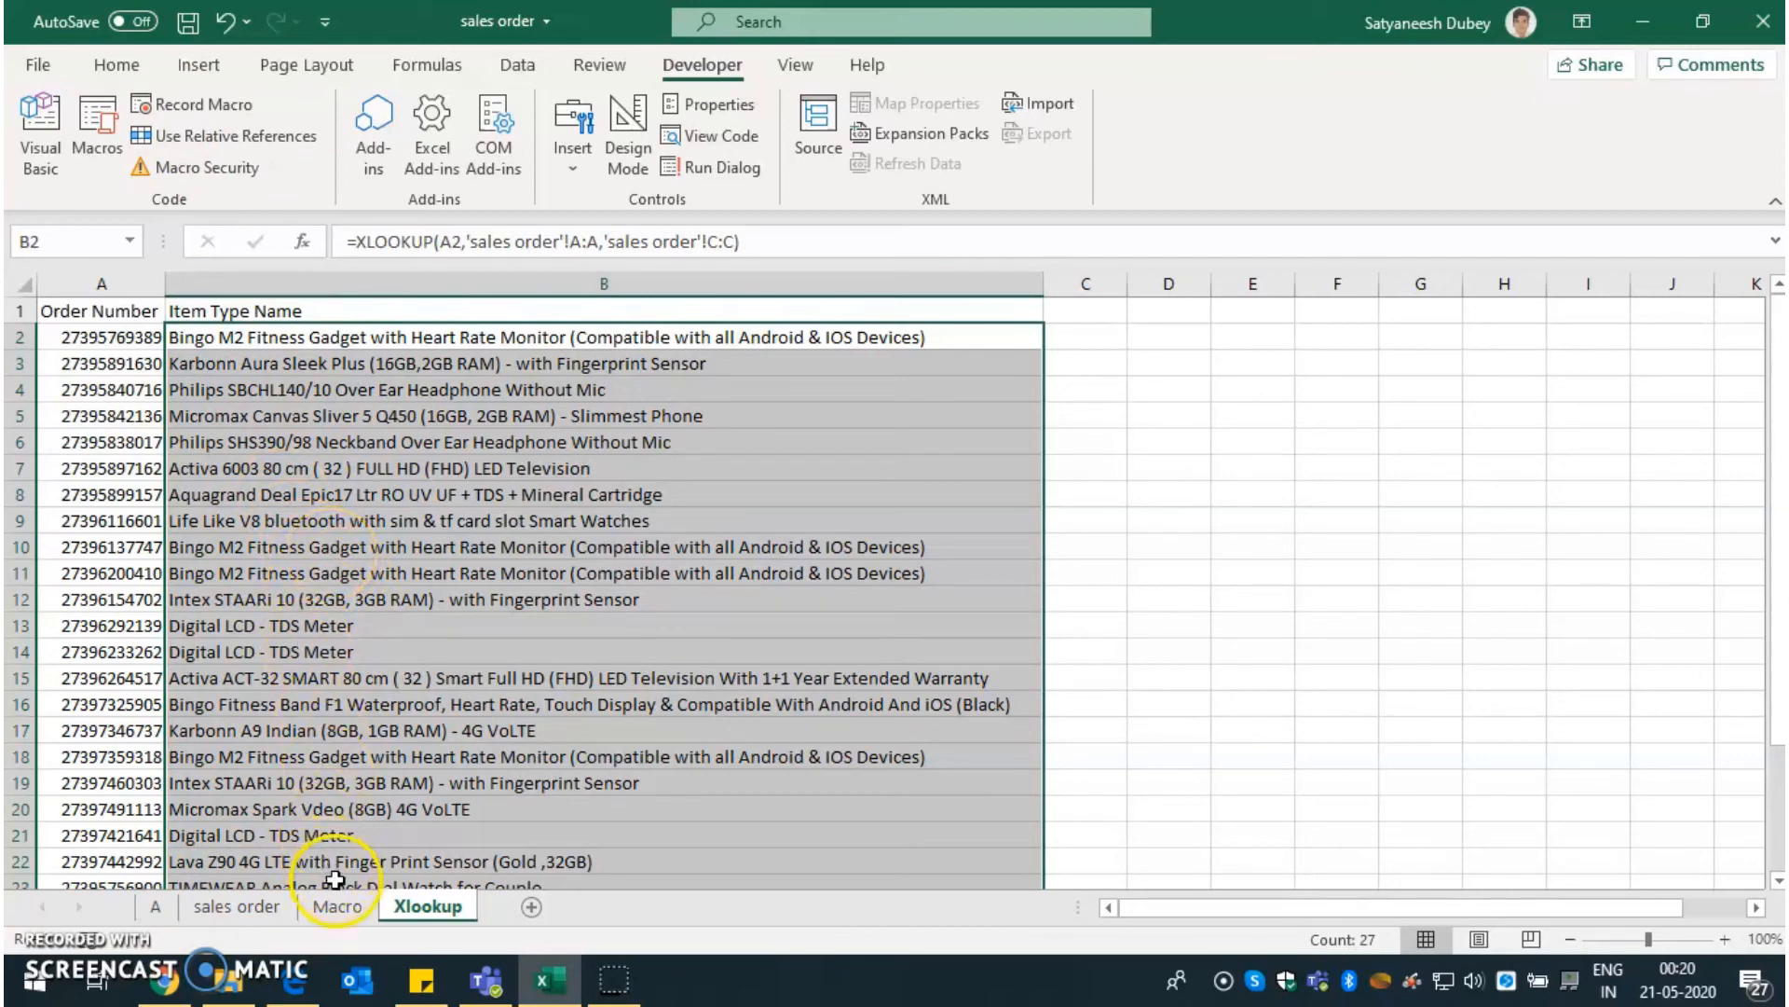
- Run the recorded macro Macro7 on the Macro sheet to fill the item type names in column B
click(337, 906)
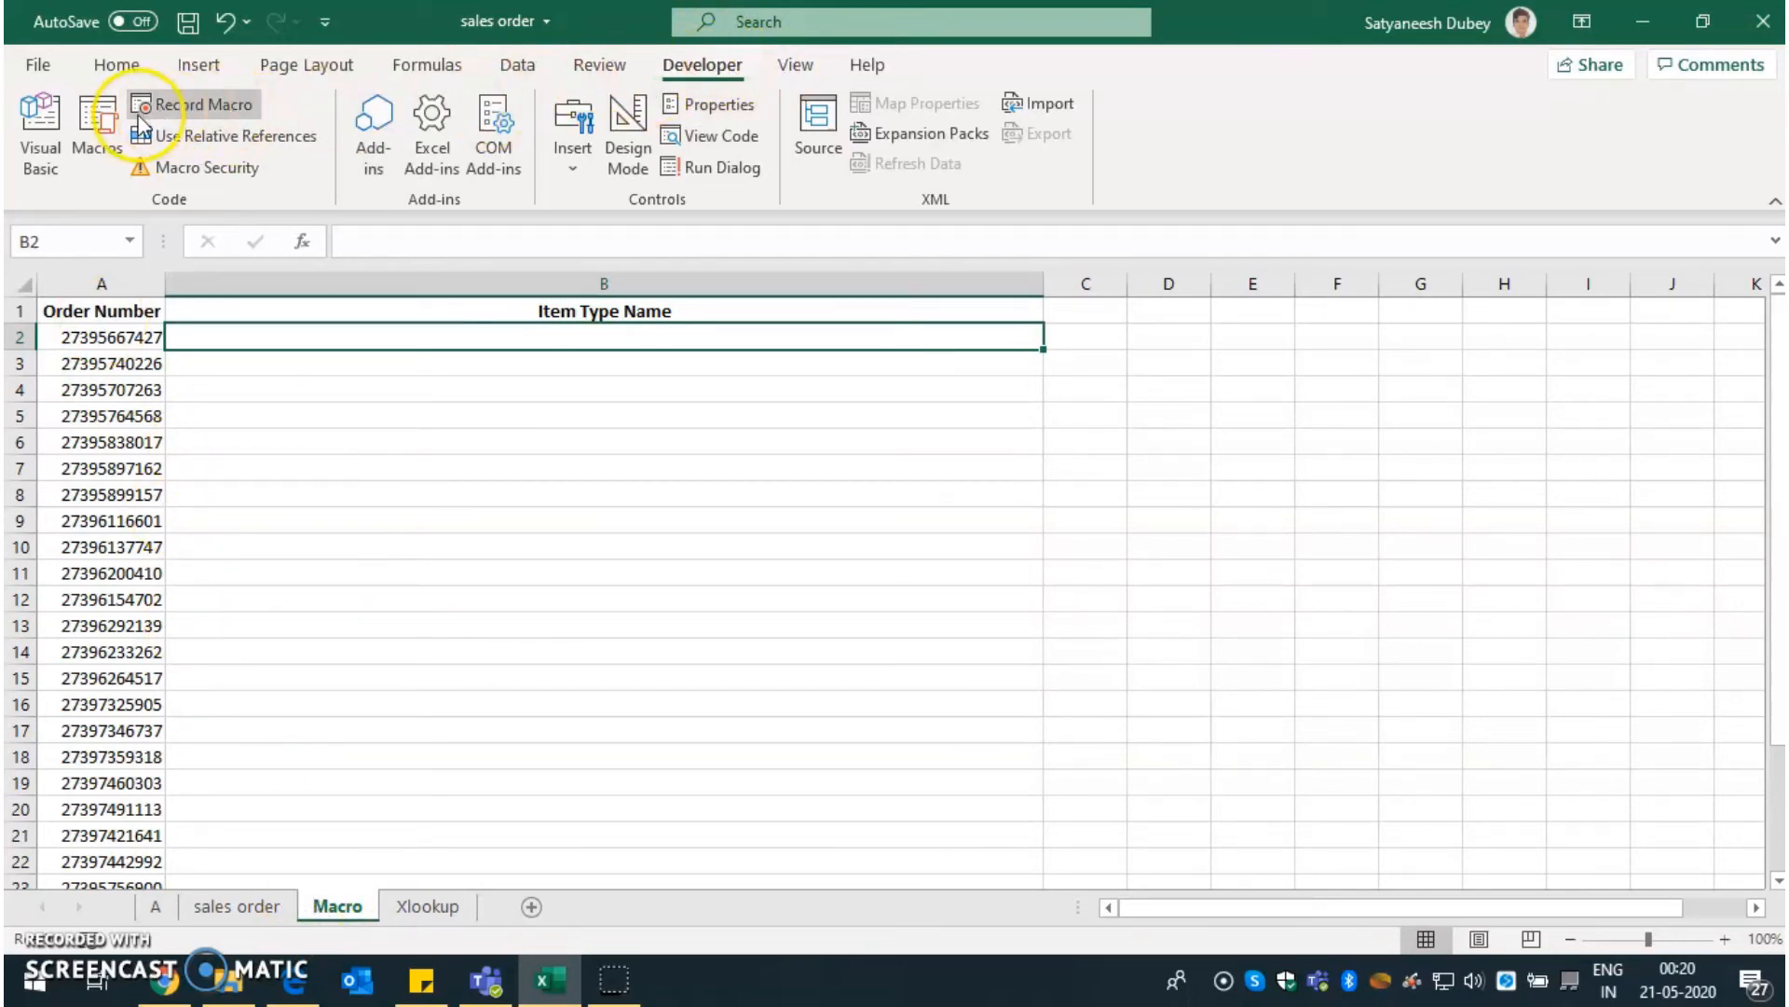
click(95, 124)
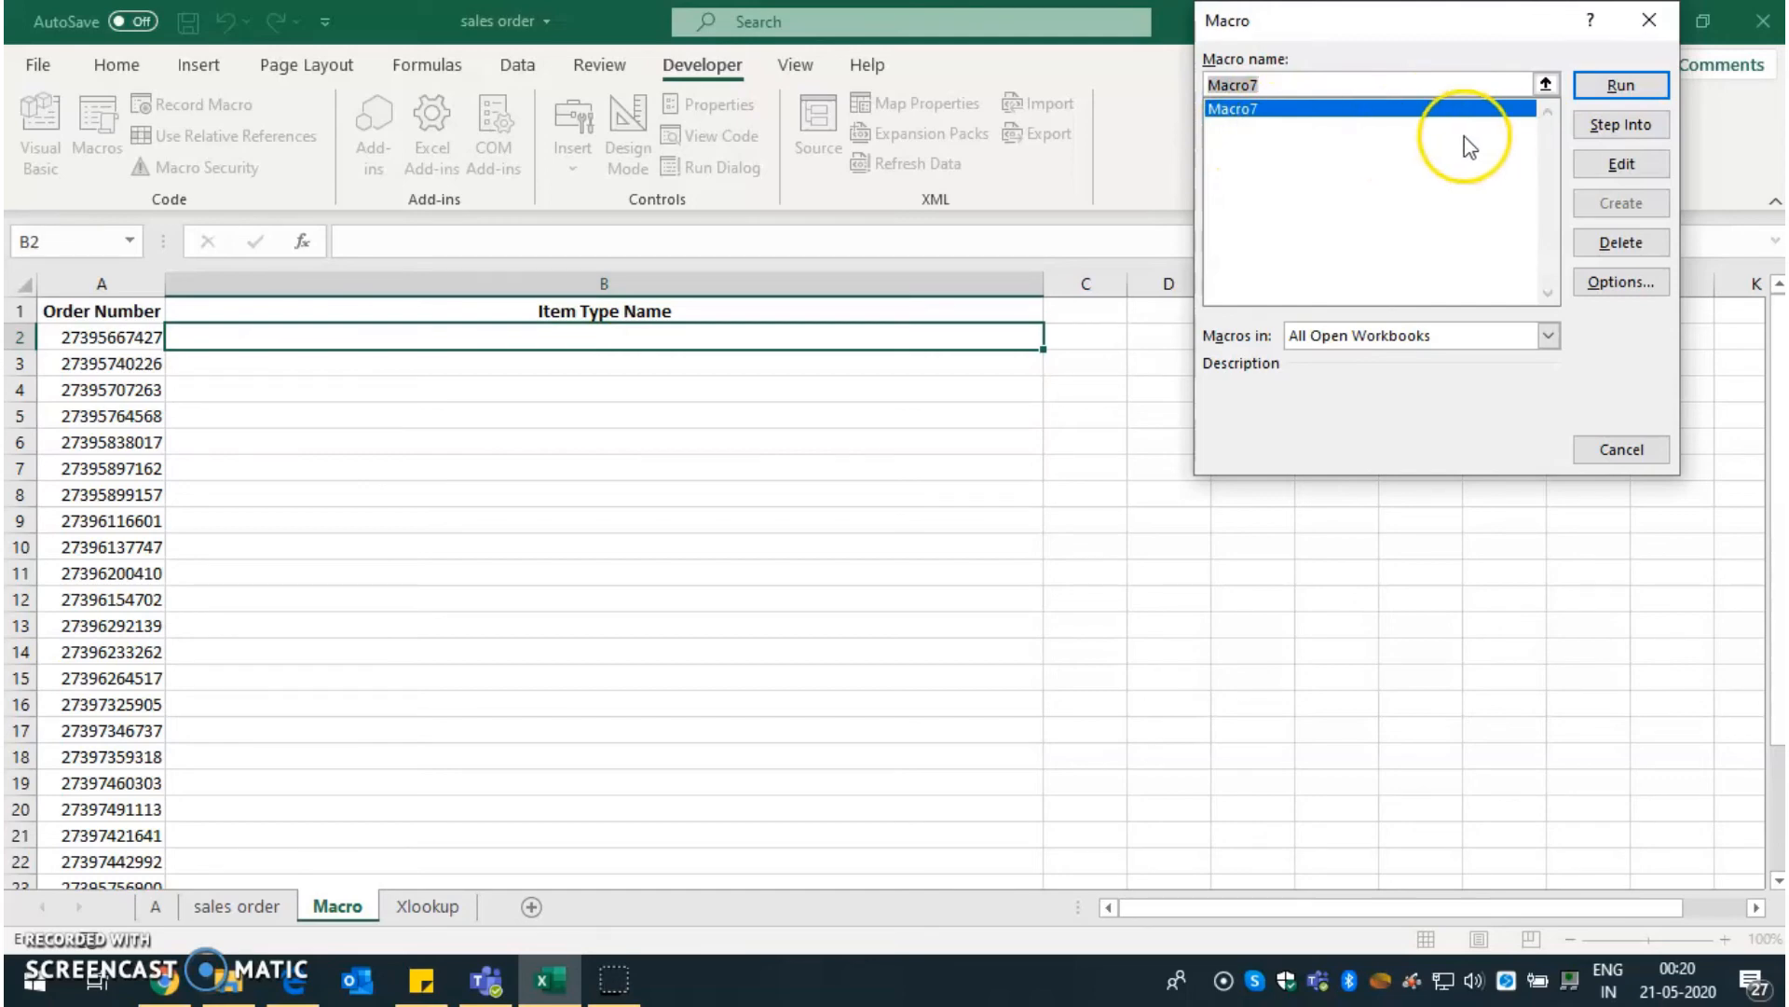
click(1633, 90)
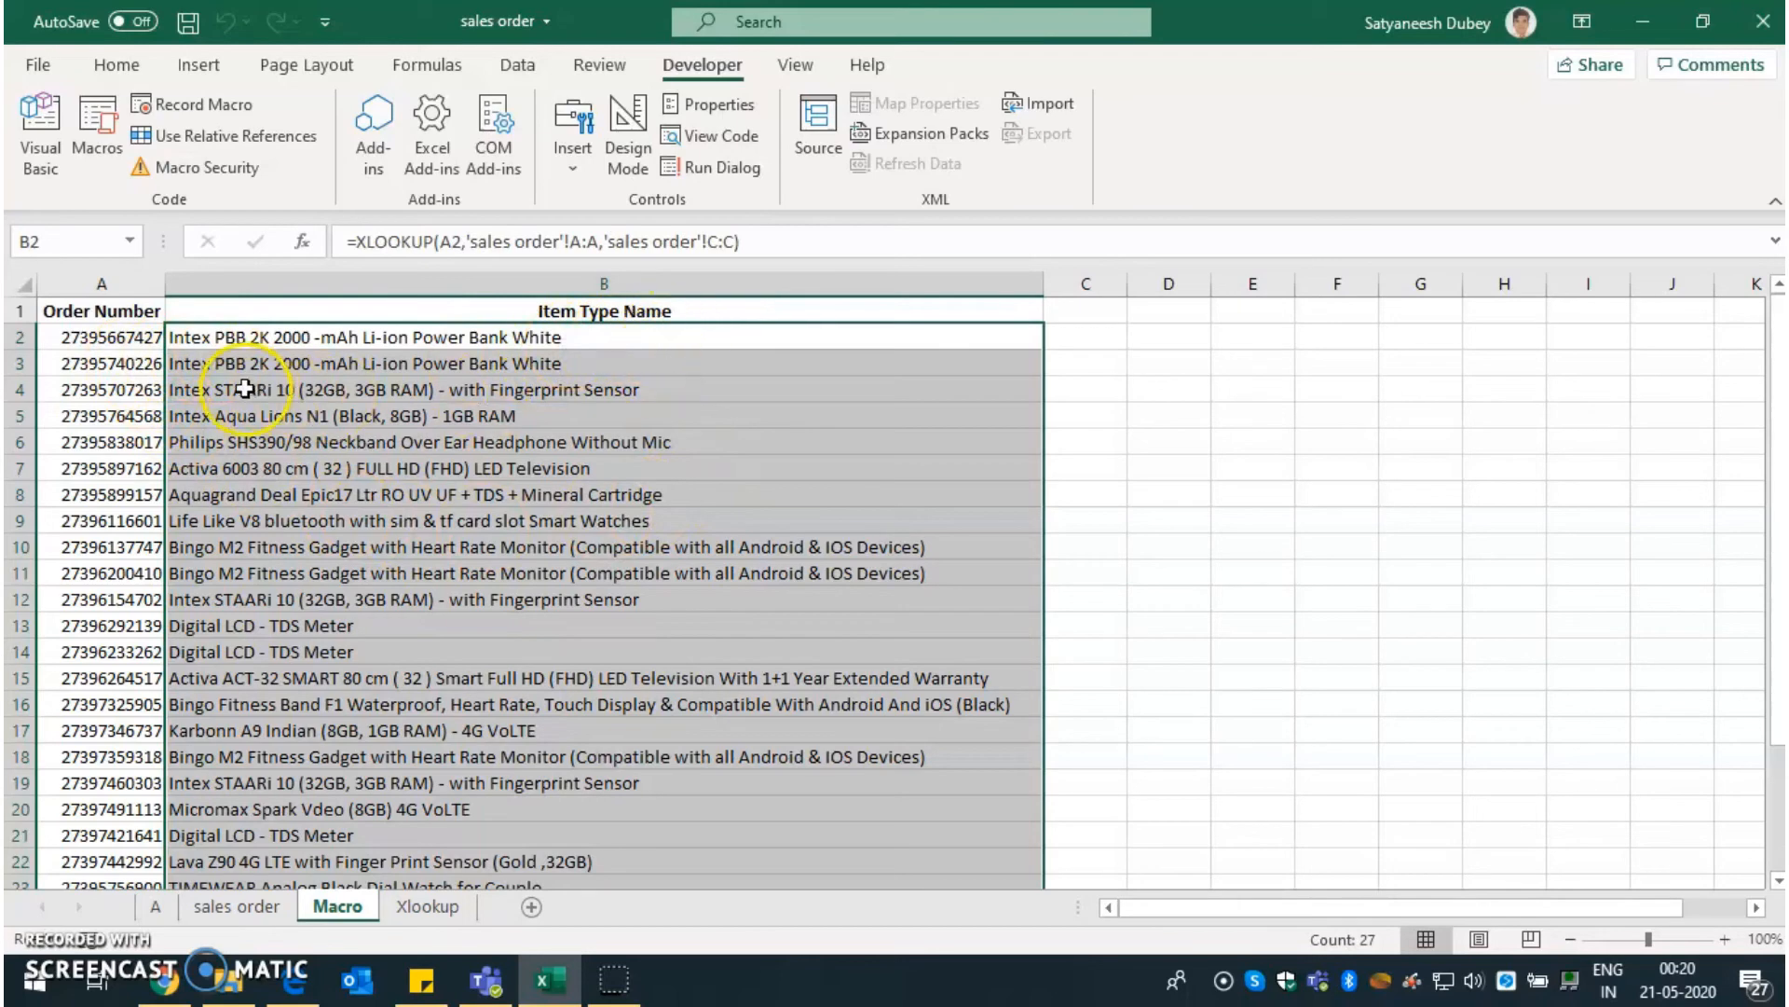
- Review the filled item type names on the Macro sheet and compare them with those on the Xlookup sheet
scroll(140, 392, down, 6)
scroll(345, 583, up, 4)
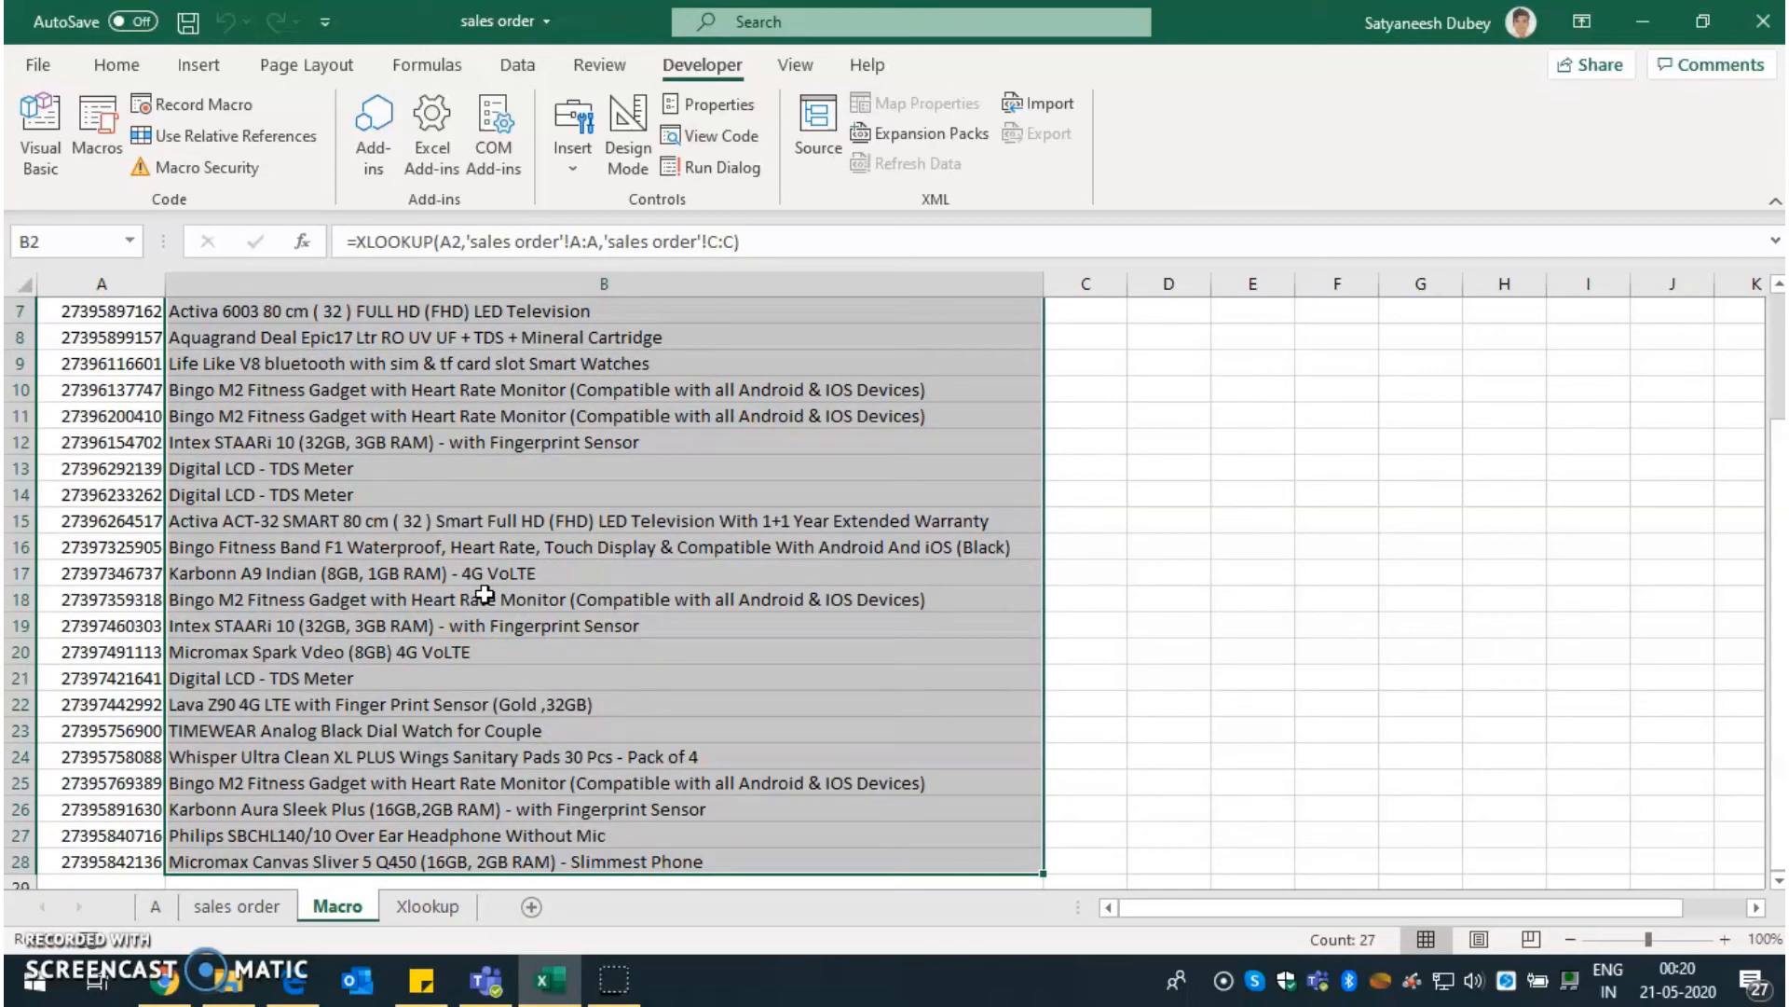
click(428, 905)
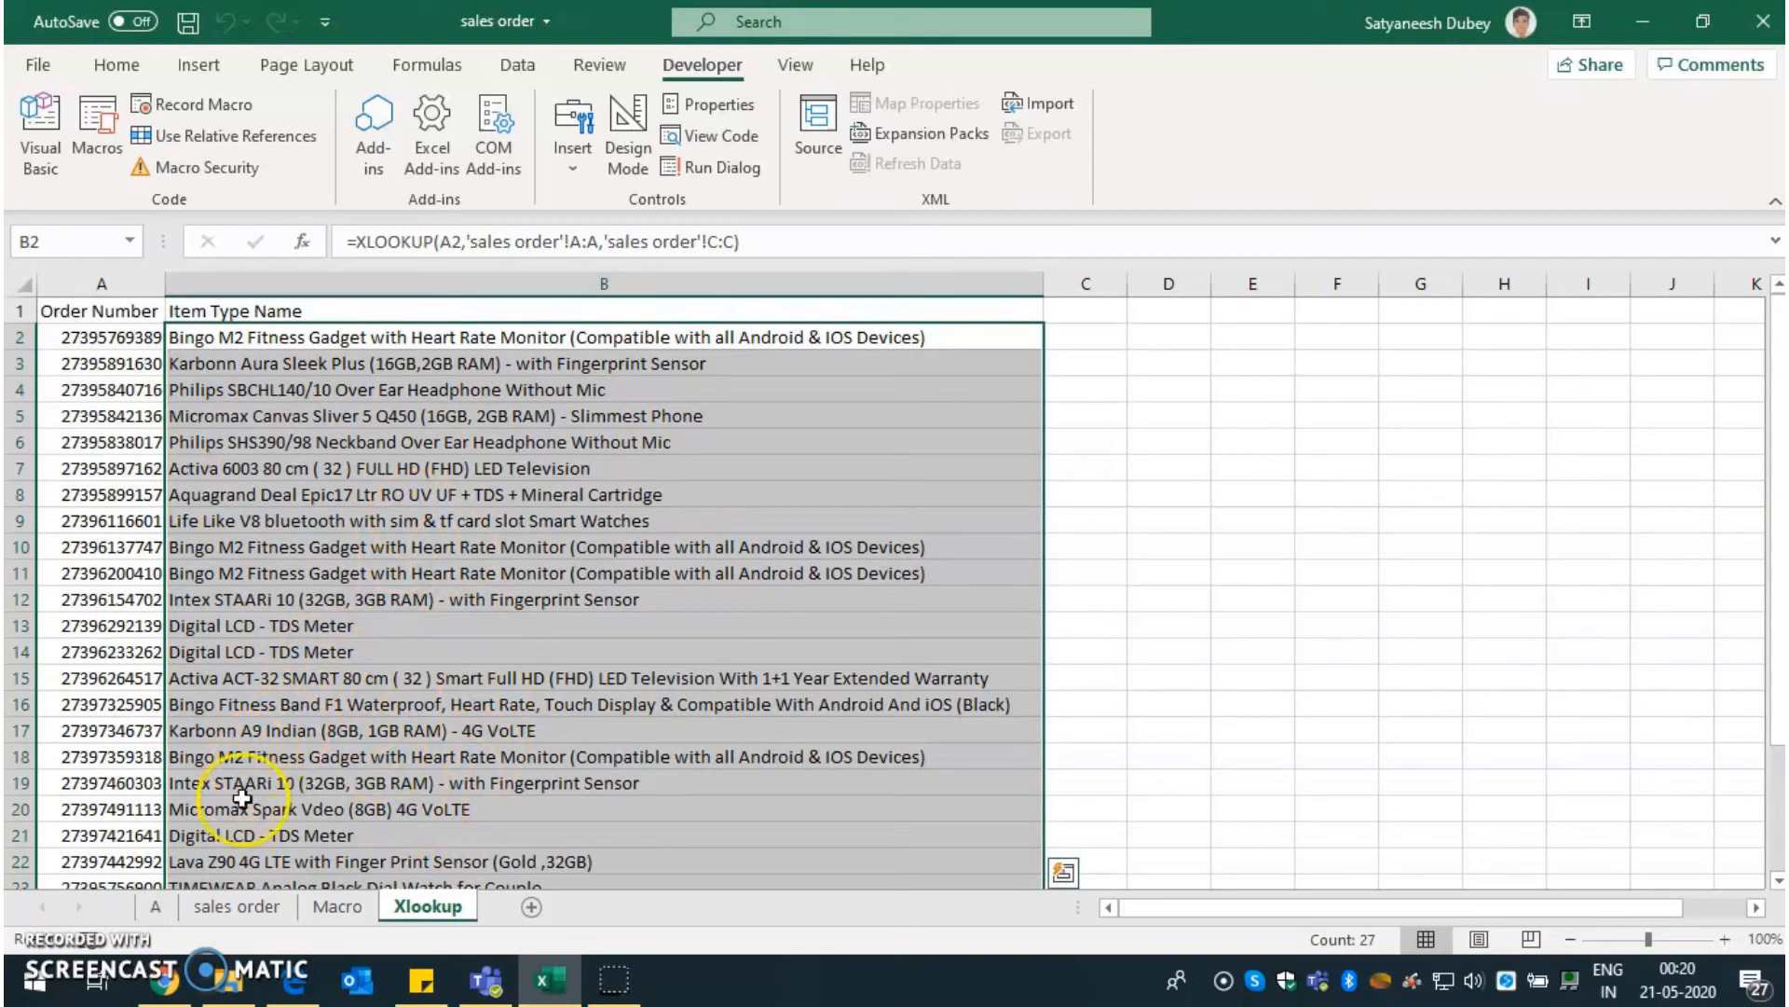
click(336, 907)
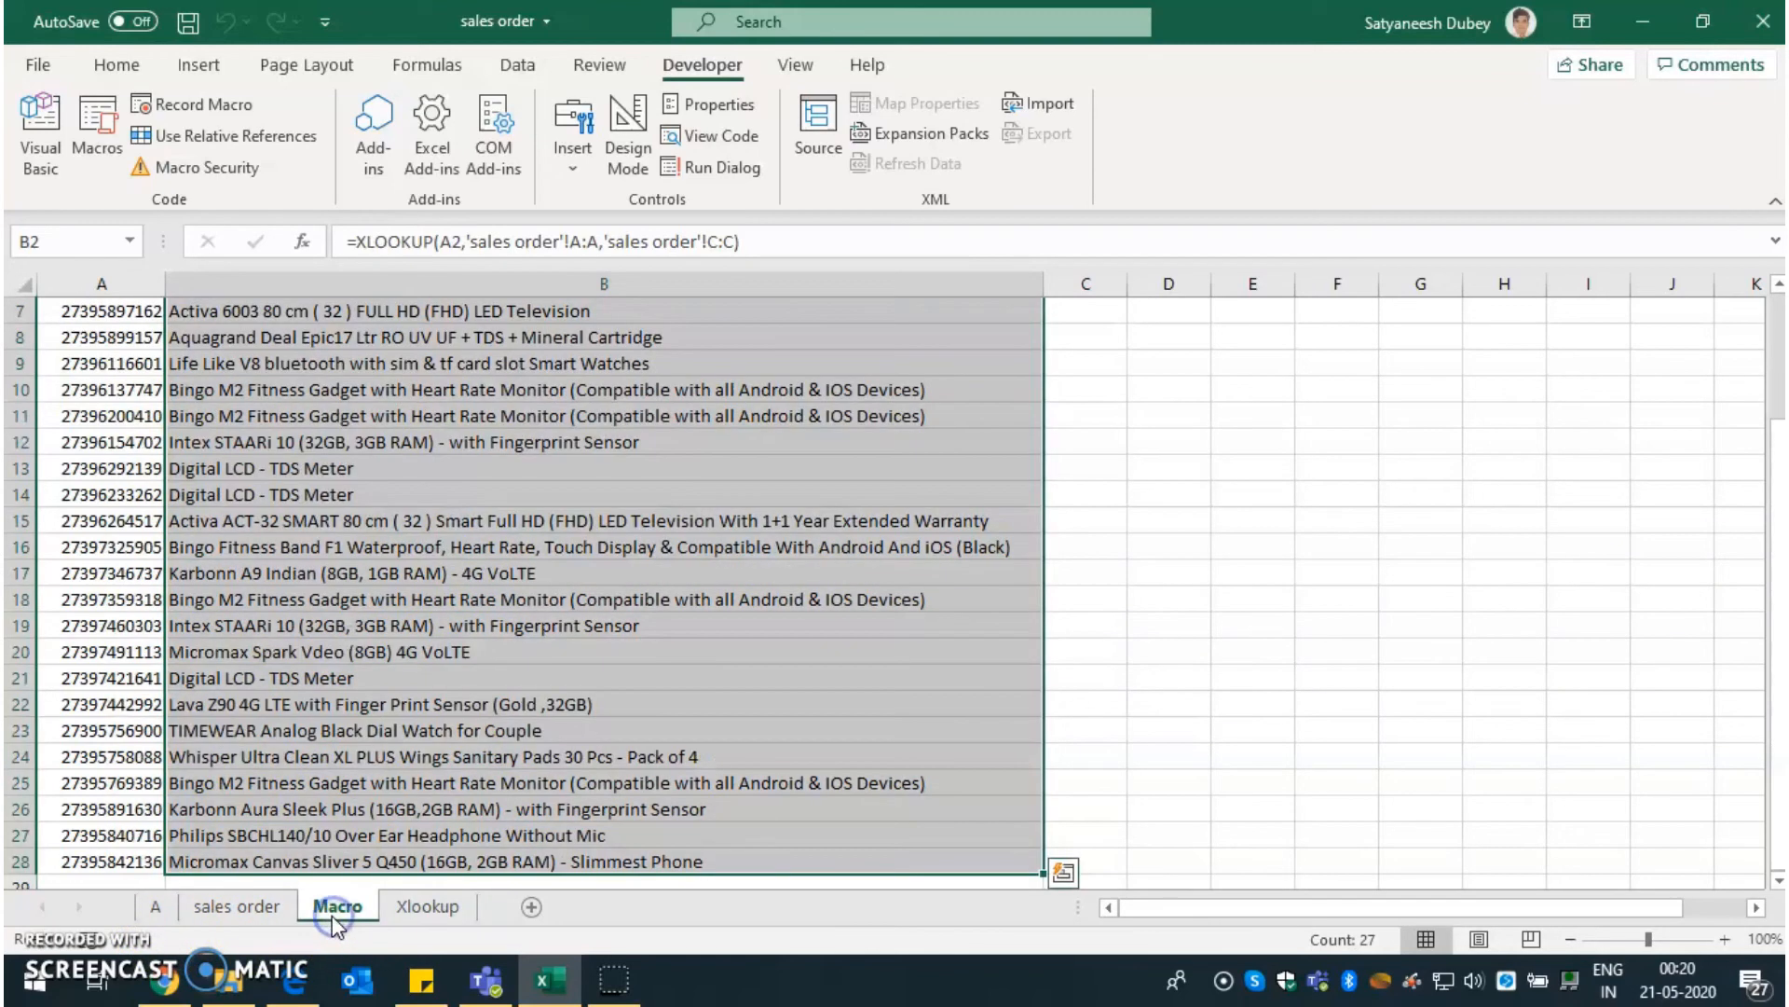
click(417, 707)
scroll(416, 707, up, 2)
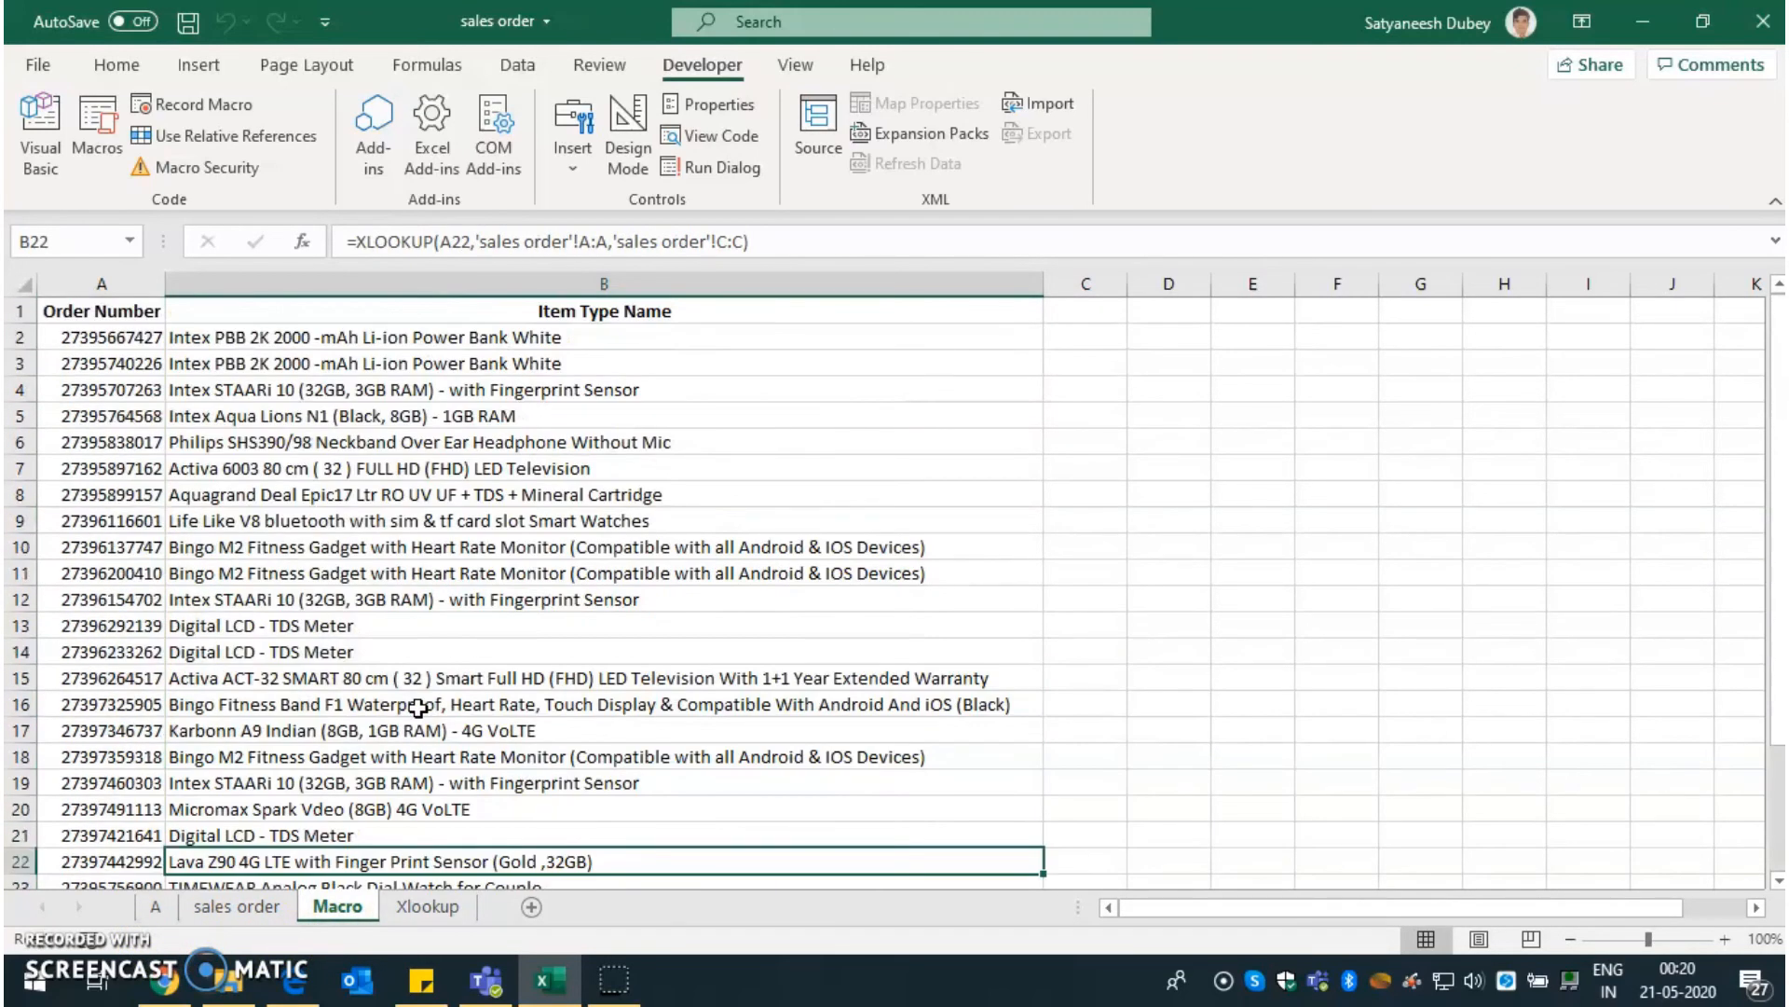